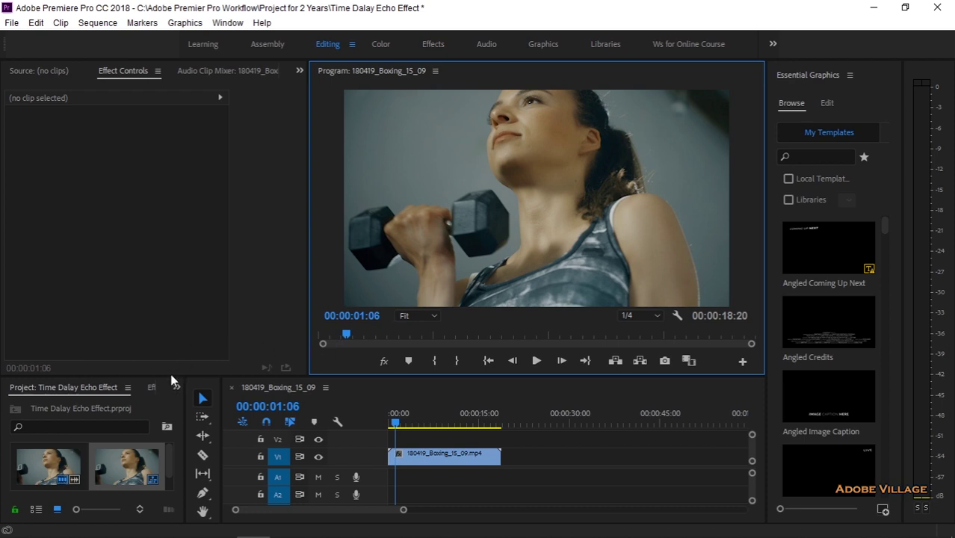
Step: Resize the panels to enlarge the Timeline and project bin, and show the Effects panel's folders
drag(172, 379, 173, 281)
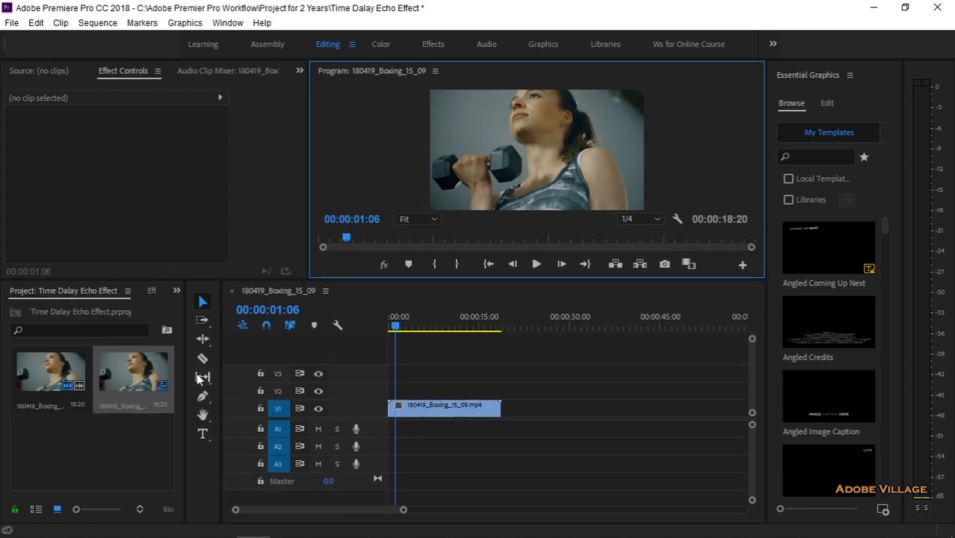
drag(186, 369, 233, 366)
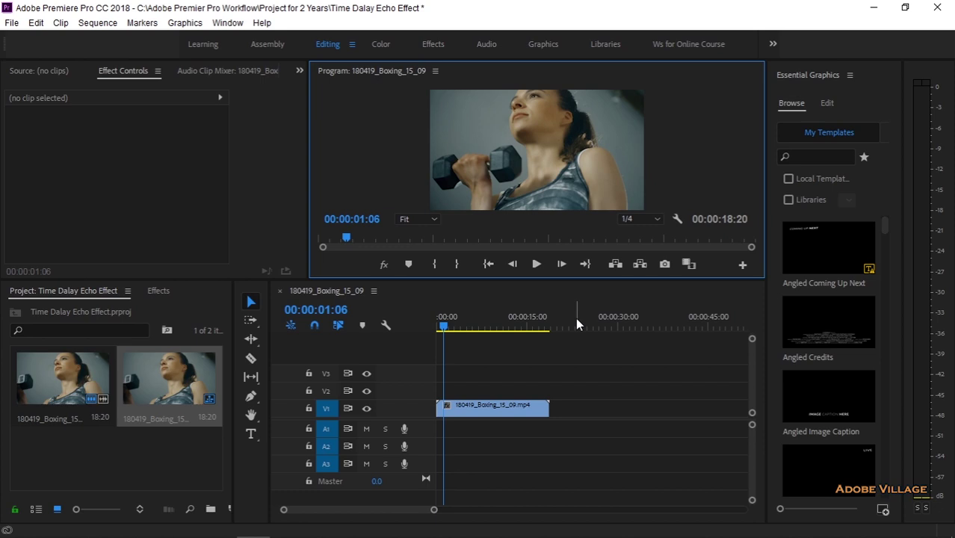
click(167, 292)
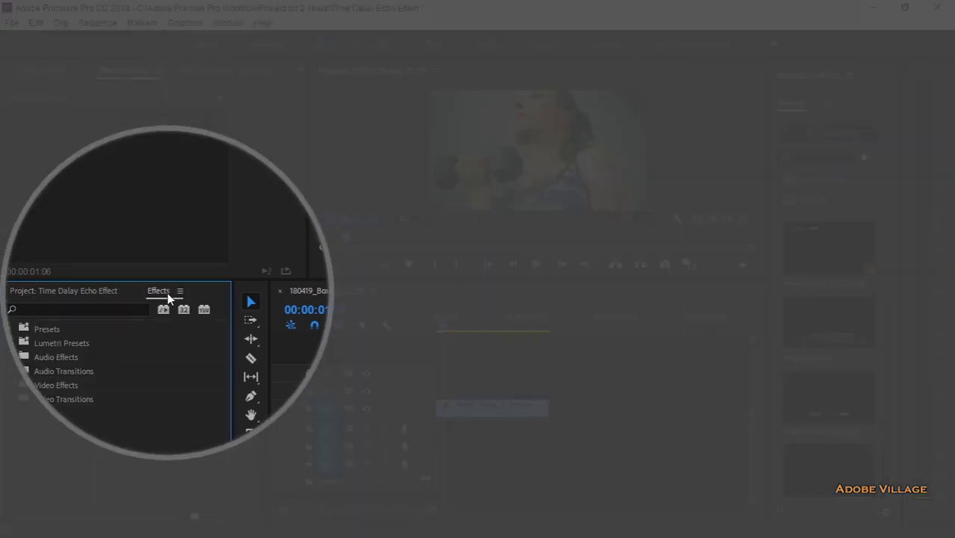
click(228, 23)
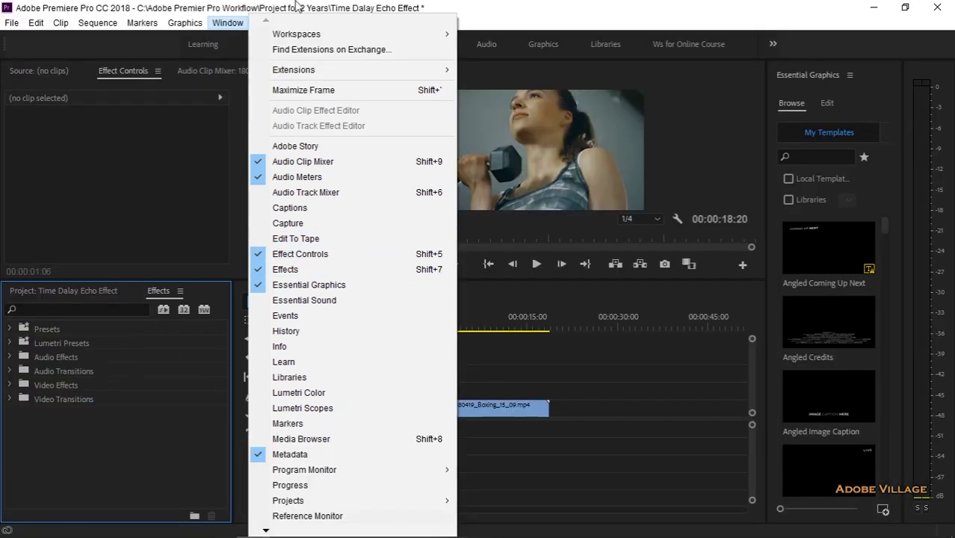
click(302, 270)
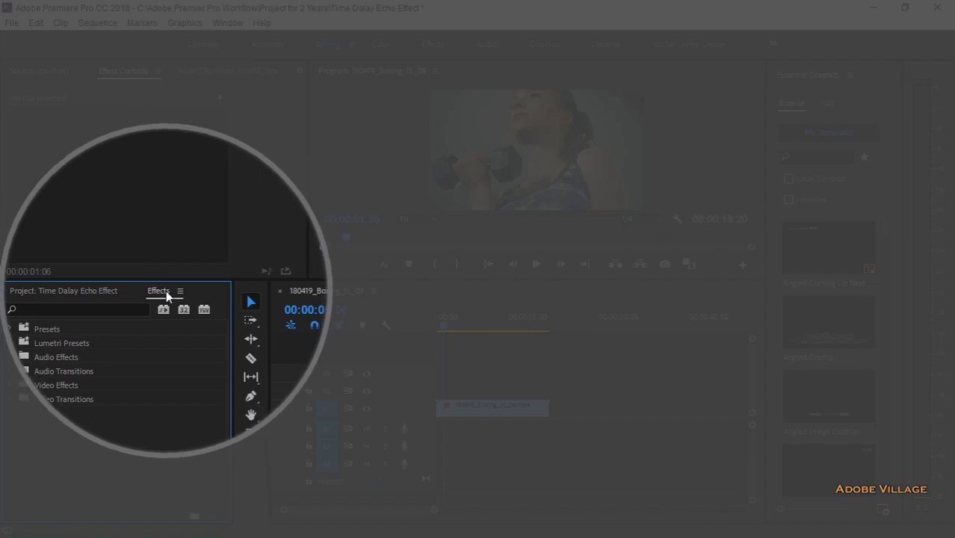
Step: Clear the 'echo' search and expand Video Effects > Time to reveal the Echo effect
click(96, 307)
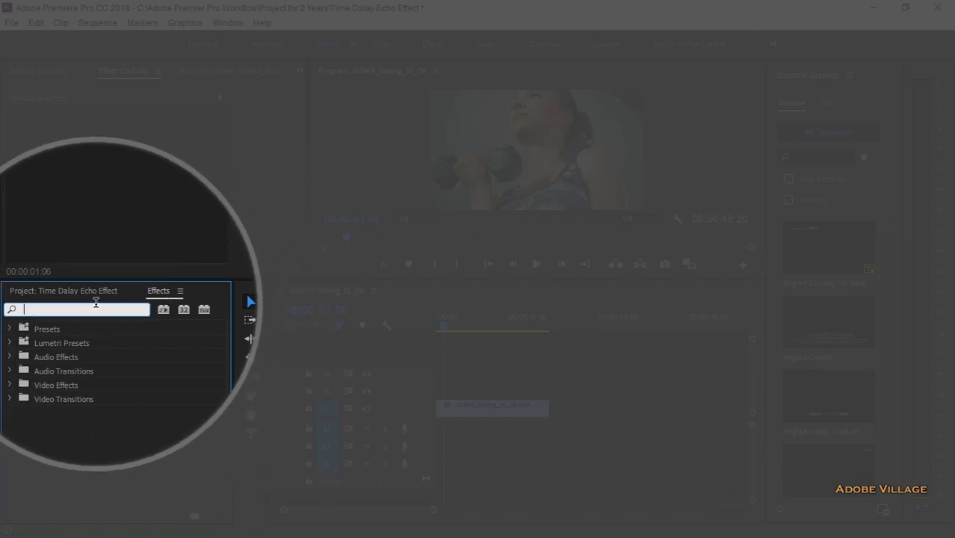
text(echo)
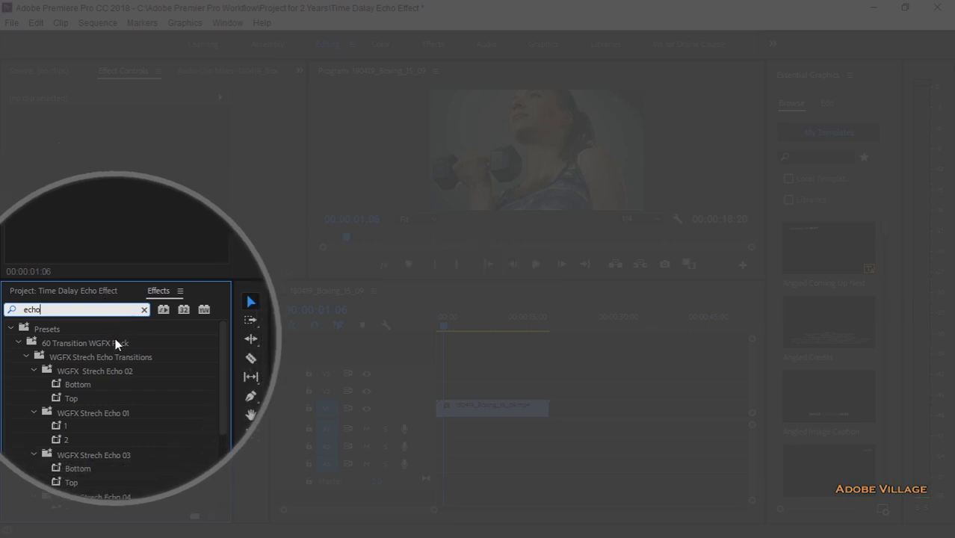
click(143, 310)
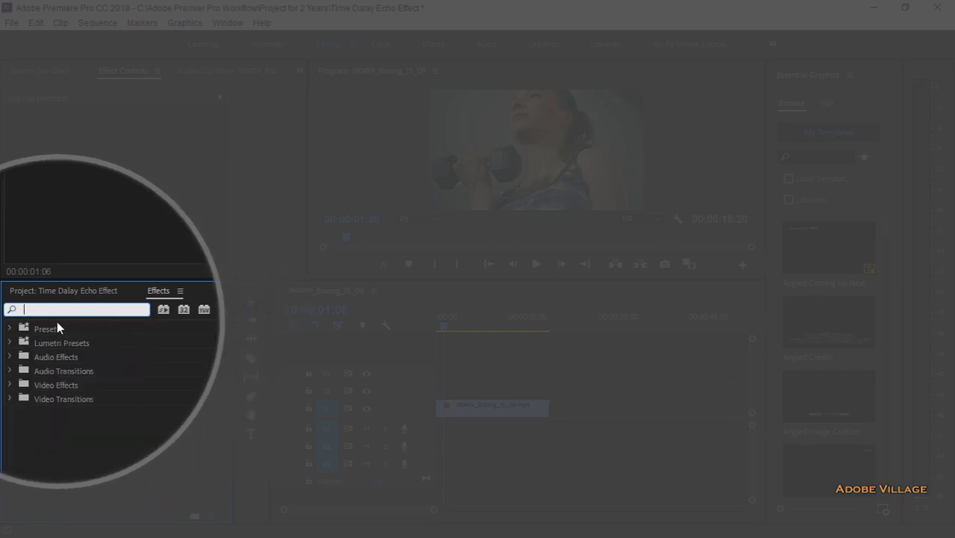
click(10, 386)
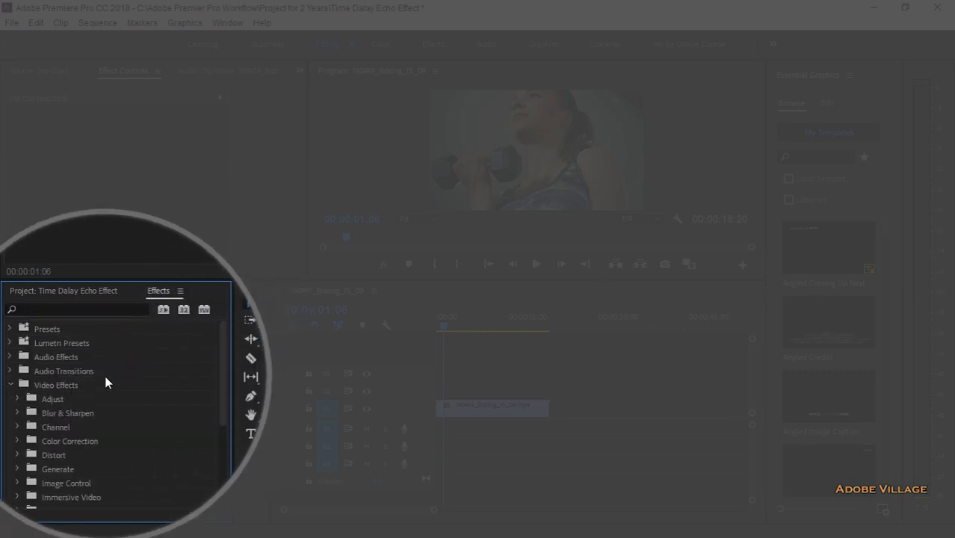
scroll(105, 383, down, 1)
scroll(105, 383, down, 1)
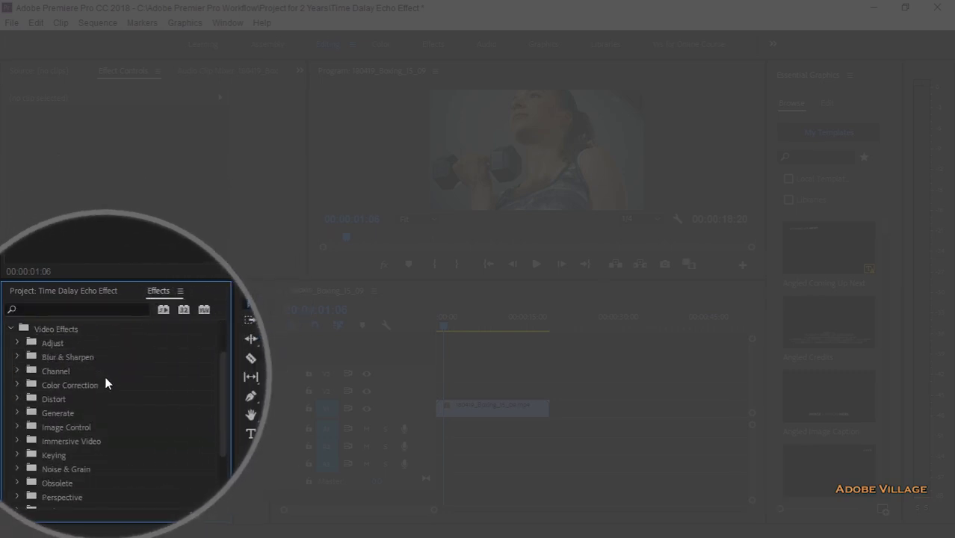
scroll(107, 385, down, 1)
scroll(108, 392, down, 1)
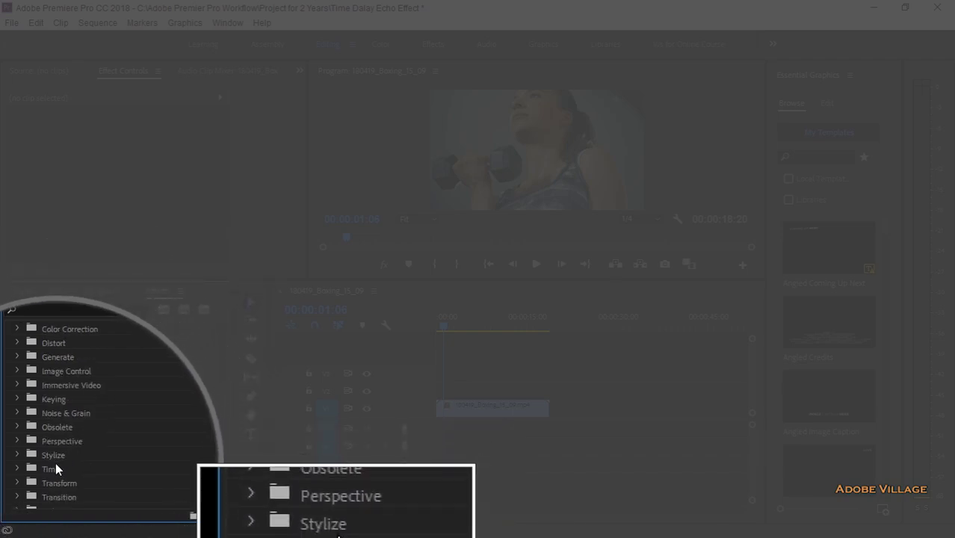
click(18, 464)
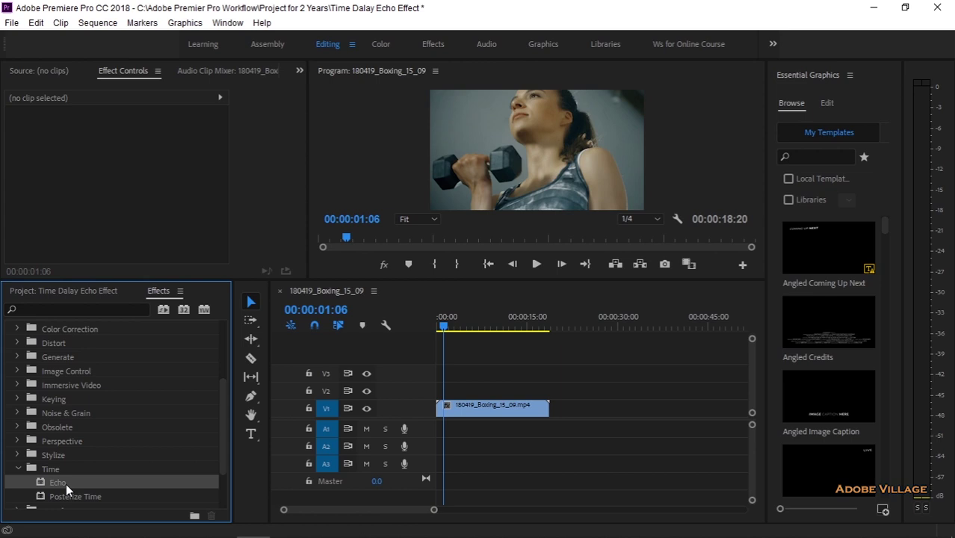
Step: Drop Echo onto the 180419_Boxing_15_09 clip on V1 and show its Effect Controls
mouse_move(66, 484)
mouse_down()
mouse_move(364, 441)
mouse_move(455, 411)
mouse_up()
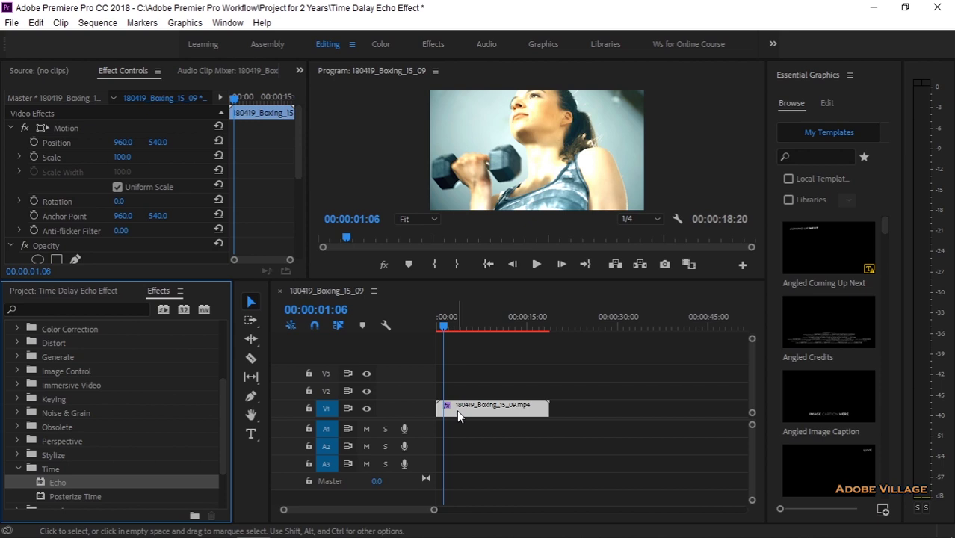
click(457, 411)
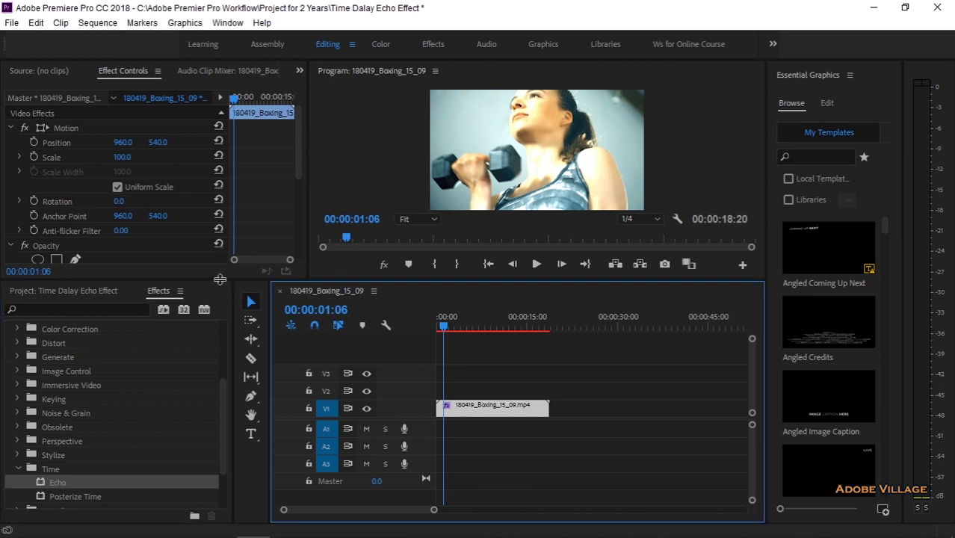
drag(219, 287, 219, 331)
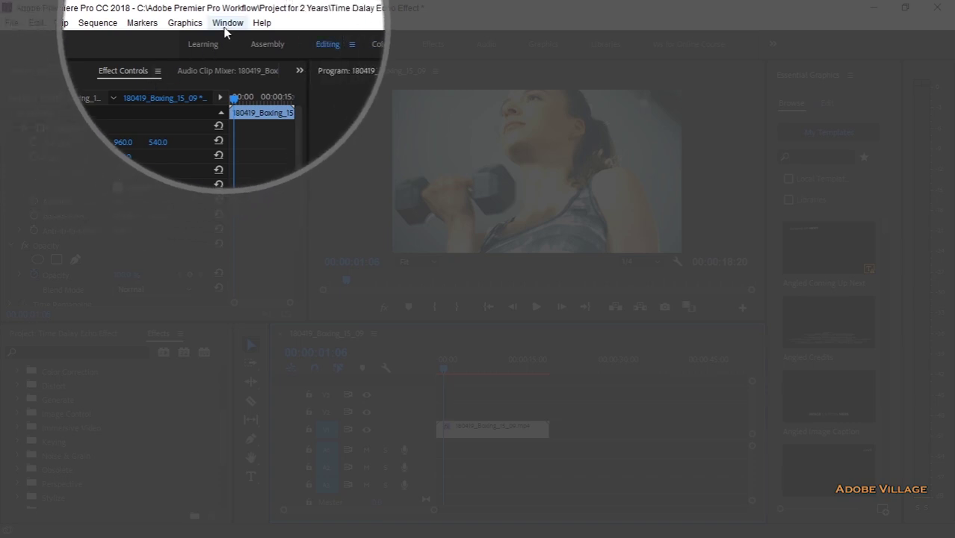
click(226, 24)
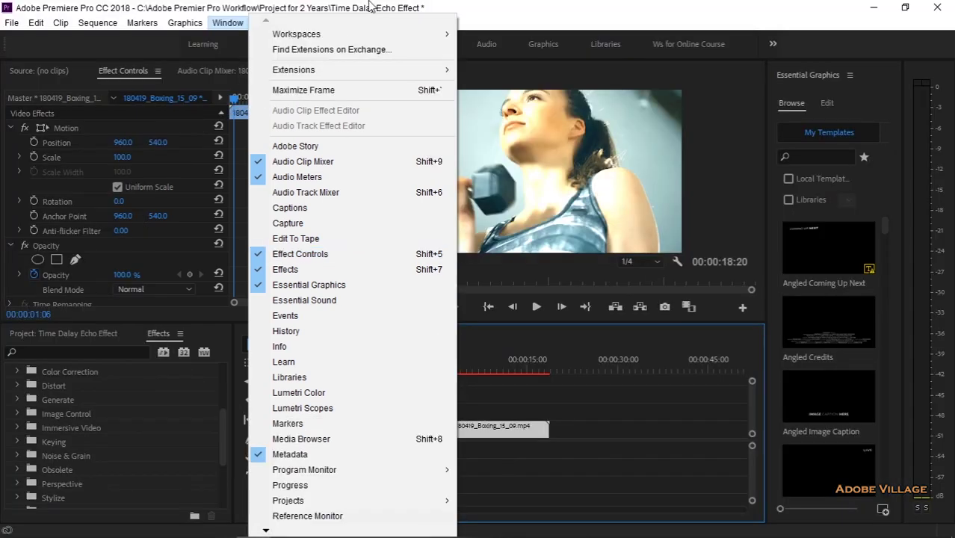
click(371, 6)
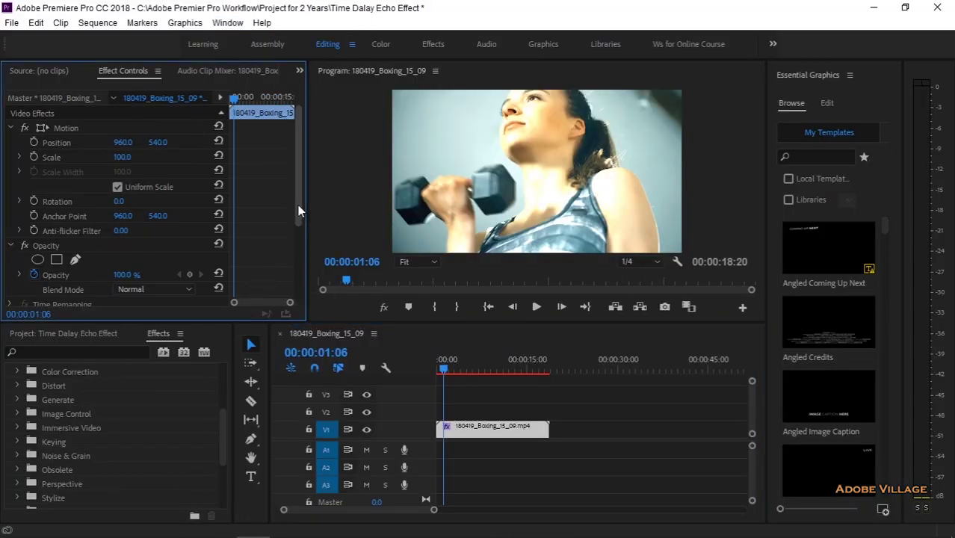
Step: Toggle the Echo effect off and back on to compare, widening the Effect Controls area
drag(297, 205, 304, 269)
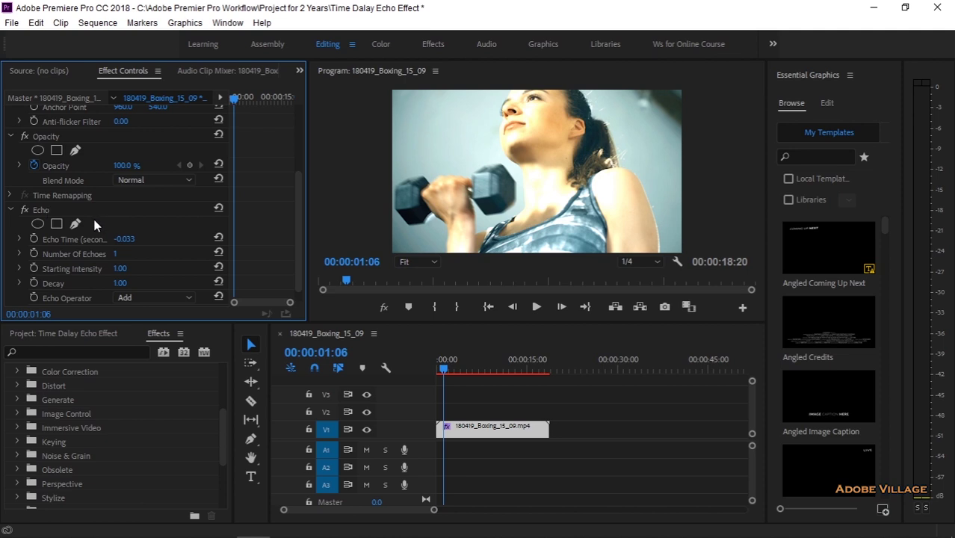
click(24, 210)
click(28, 214)
click(27, 215)
drag(210, 320, 210, 347)
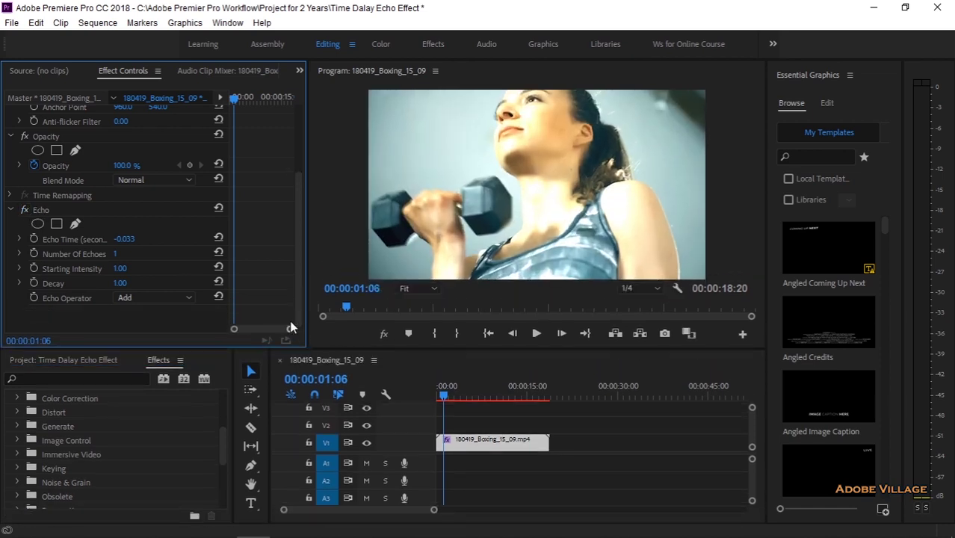
drag(318, 316, 327, 313)
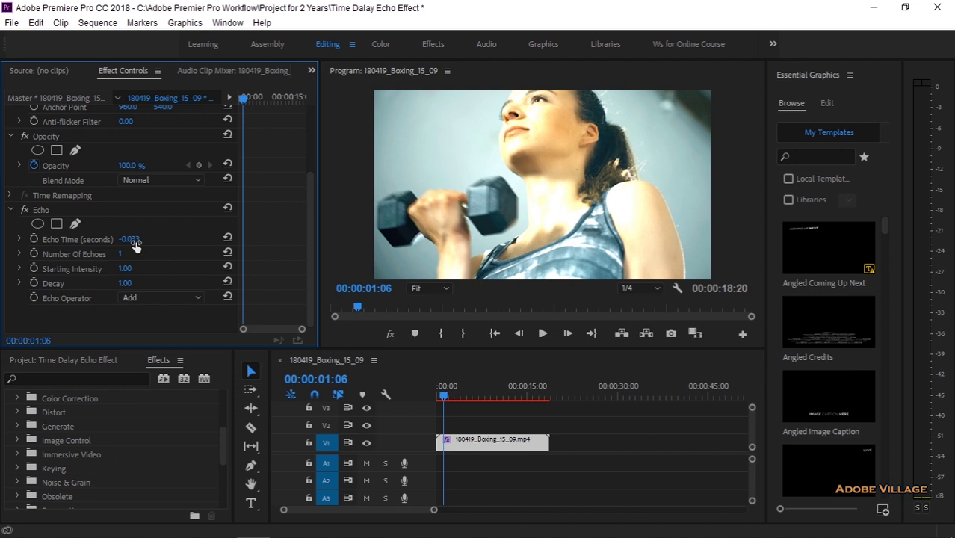
Step: Scrub Echo Time to -0.733 seconds for a ghosted dumbbell trail
drag(135, 247, 139, 242)
drag(138, 239, 146, 240)
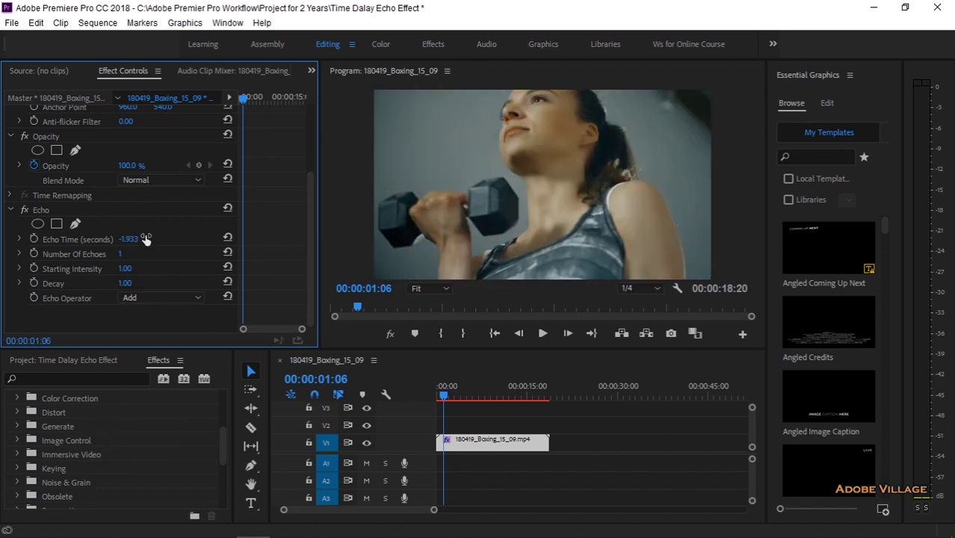
drag(146, 239, 423, 379)
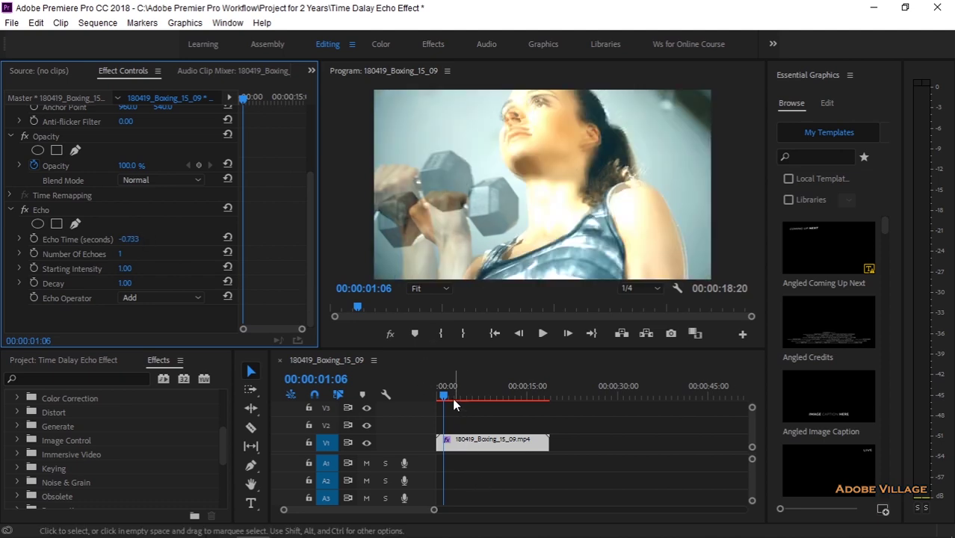
click(439, 398)
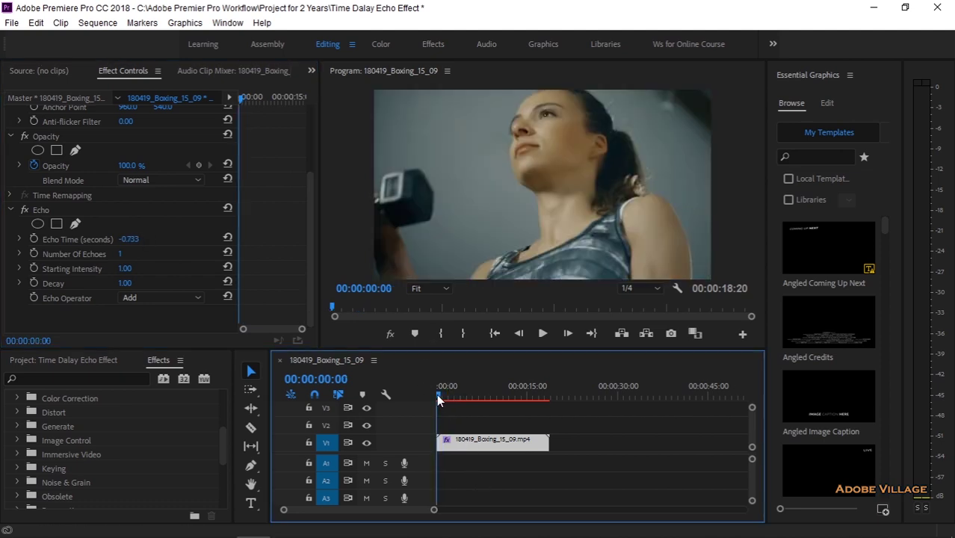
click(542, 337)
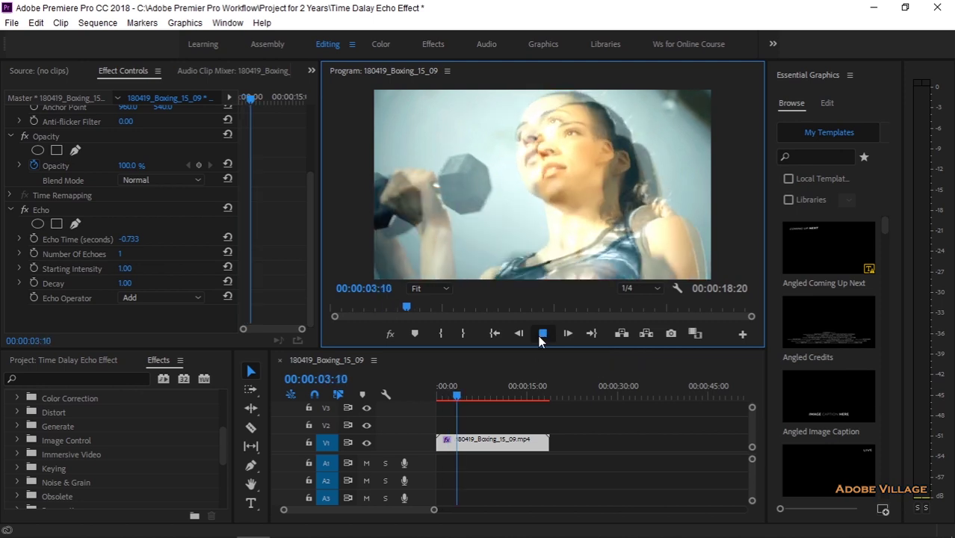
click(541, 337)
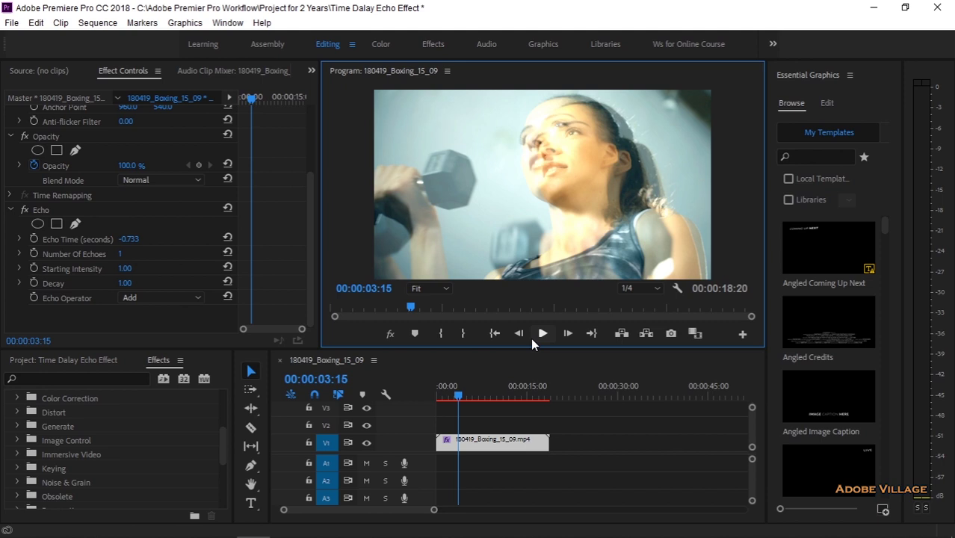
click(533, 340)
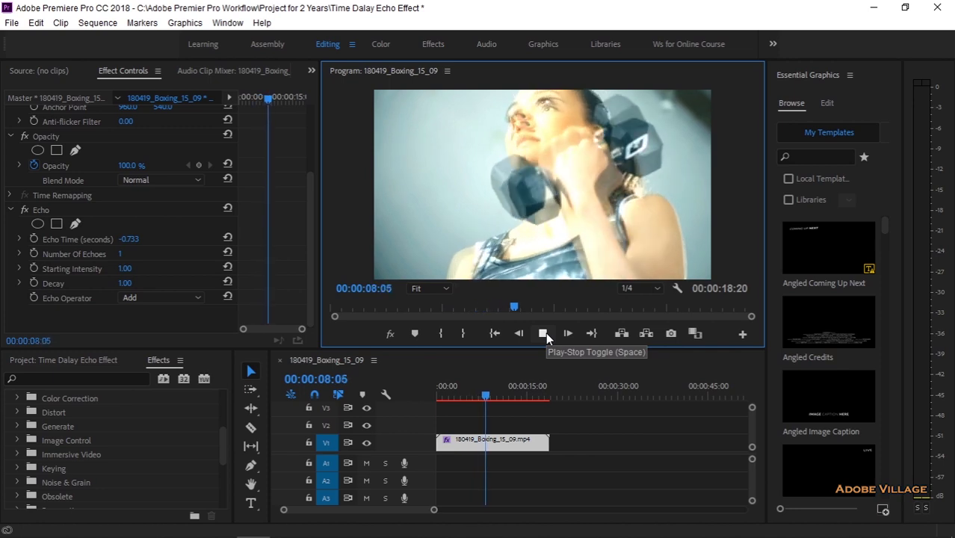
click(544, 333)
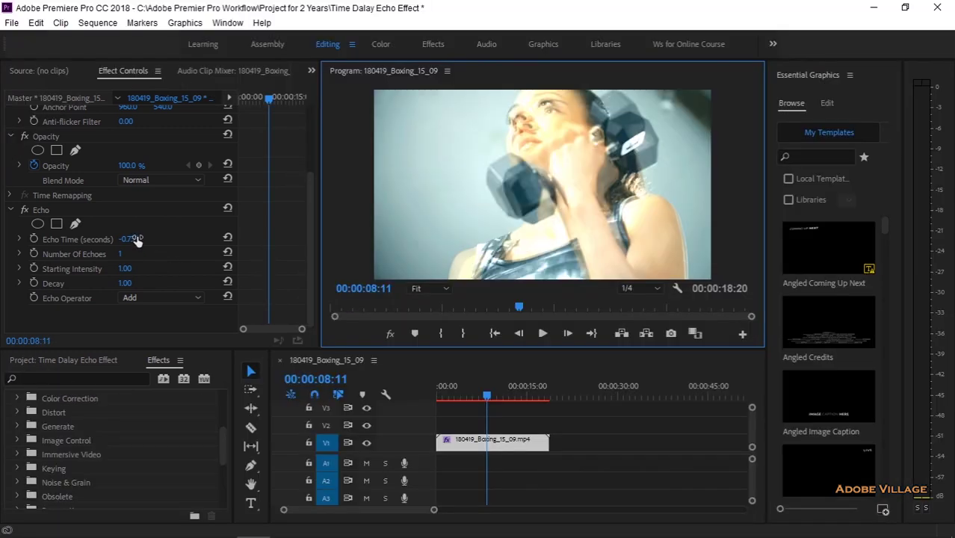
drag(132, 239, 172, 239)
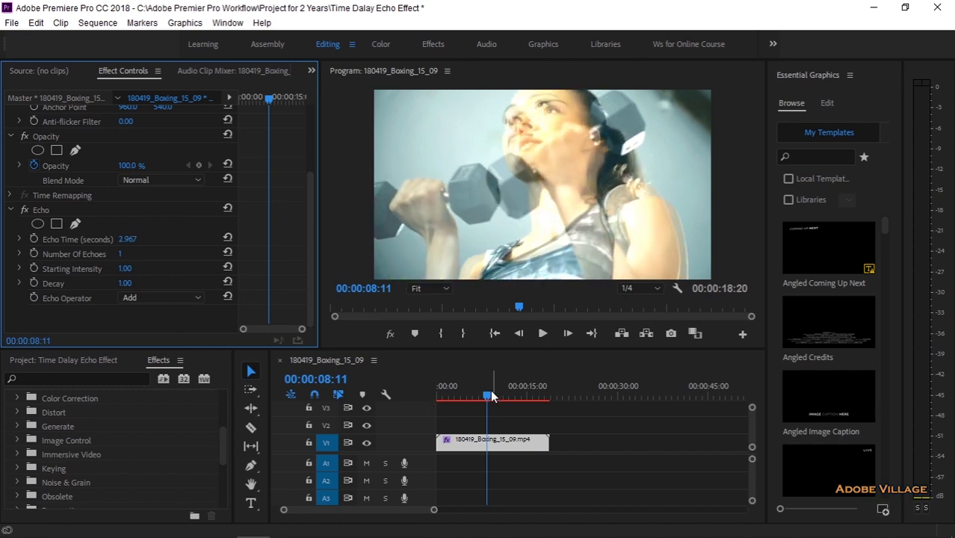
drag(491, 396, 465, 395)
click(543, 333)
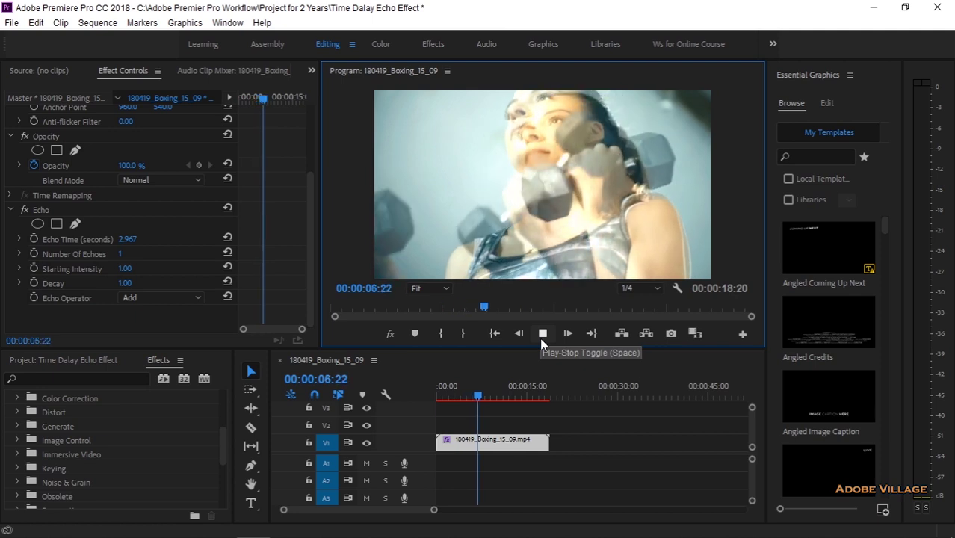
click(541, 335)
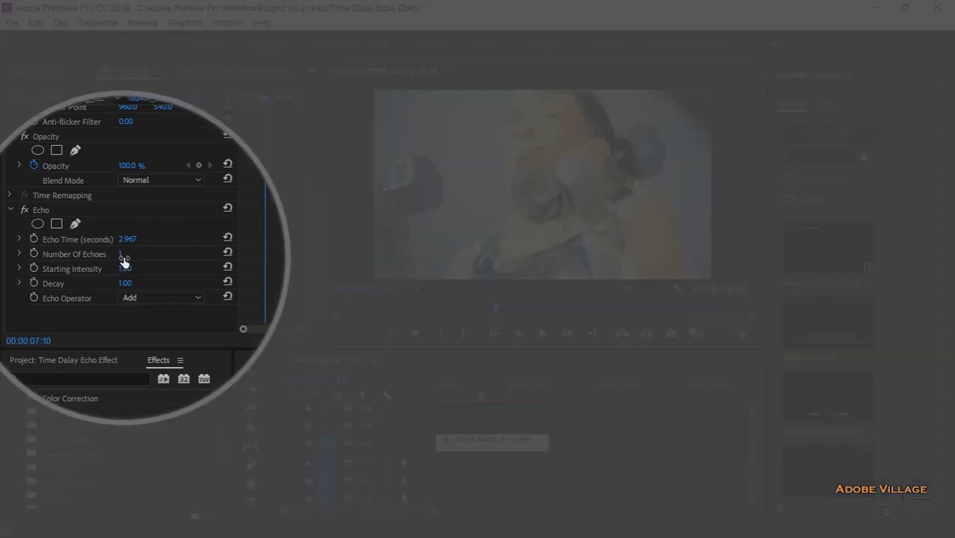
Step: Raise Number Of Echoes to 3 and preview the result in the Program monitor
drag(125, 259, 136, 255)
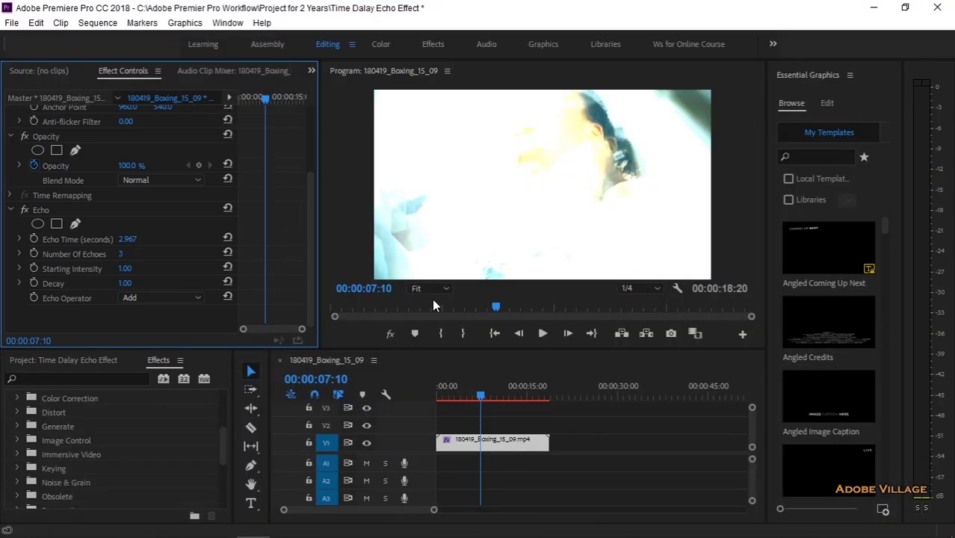
click(545, 333)
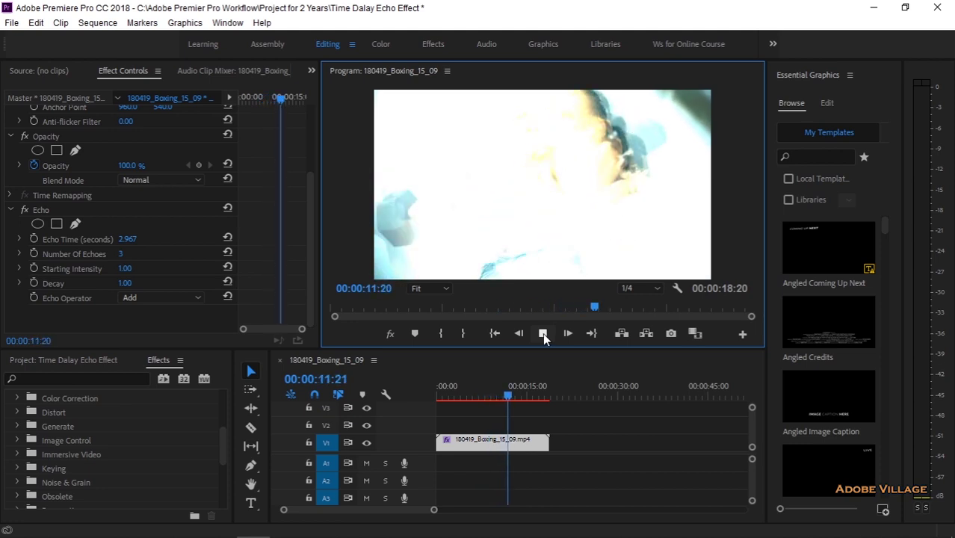
click(542, 333)
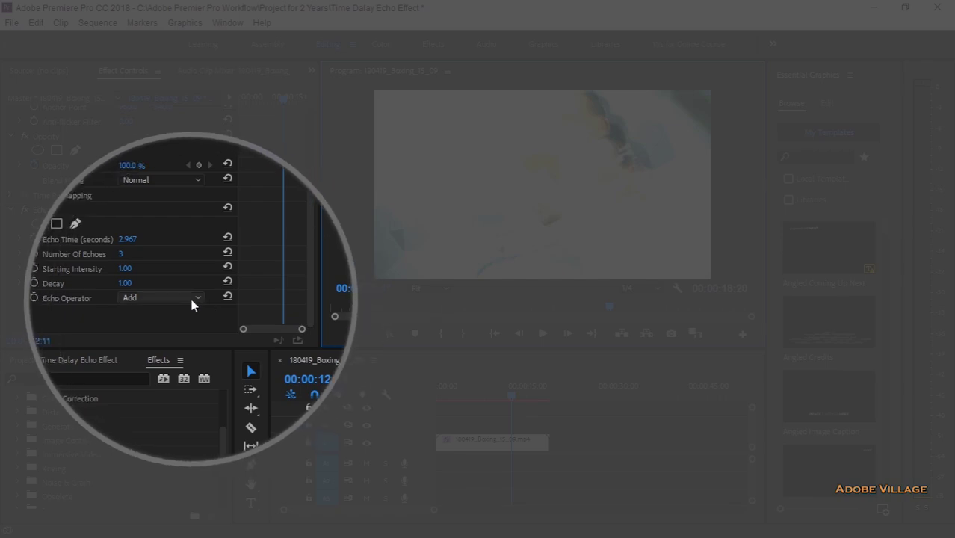
Step: Try the Screen, Blend, Composite In Front and Composite In Back echo operators
click(192, 299)
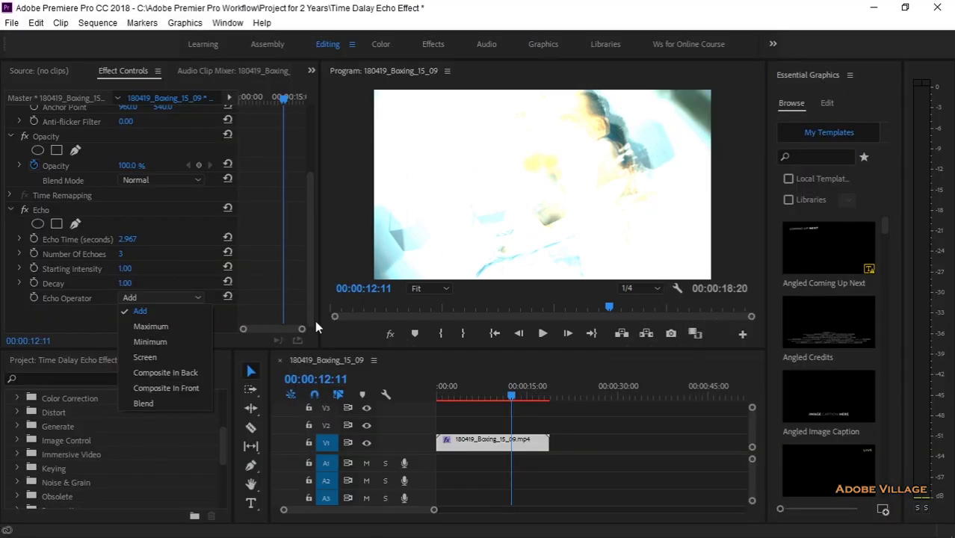
click(187, 358)
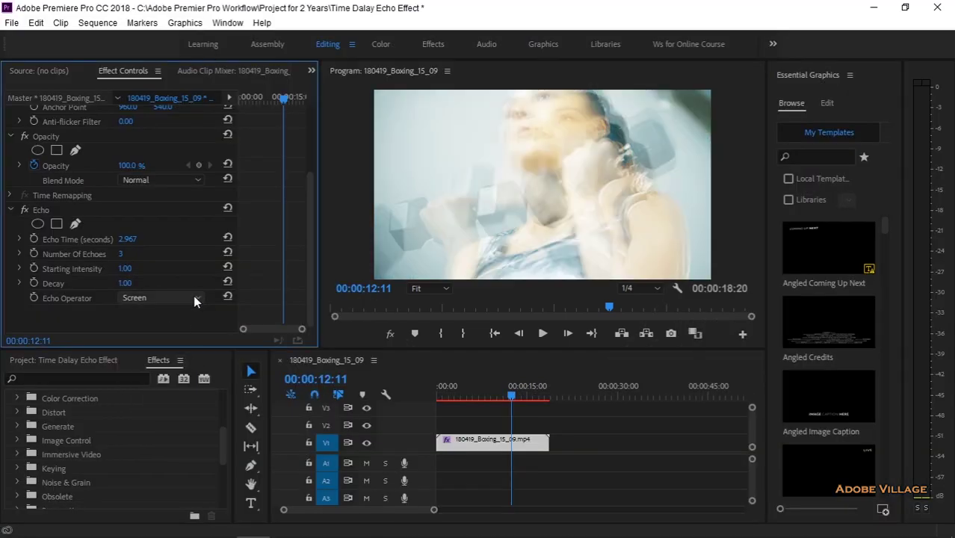
click(193, 296)
click(185, 404)
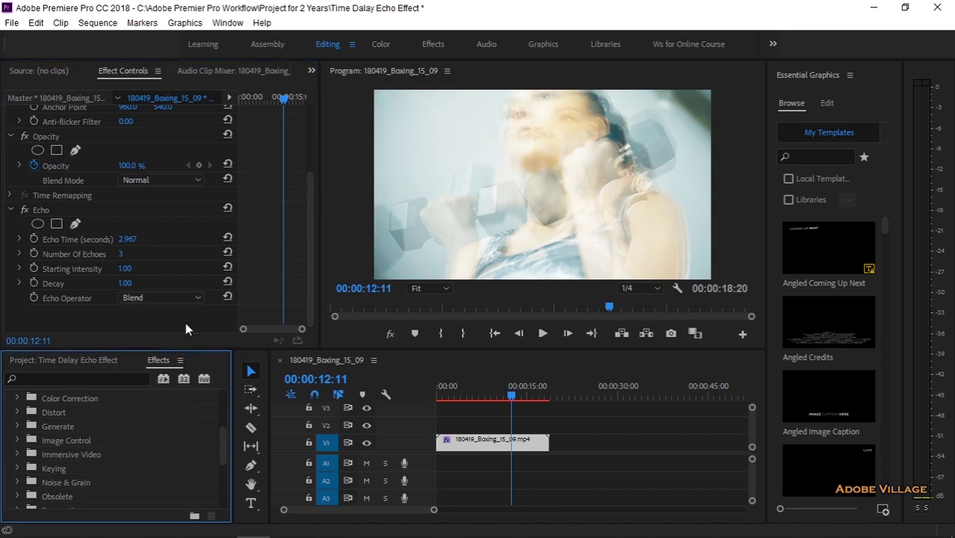
click(183, 298)
click(172, 388)
click(172, 297)
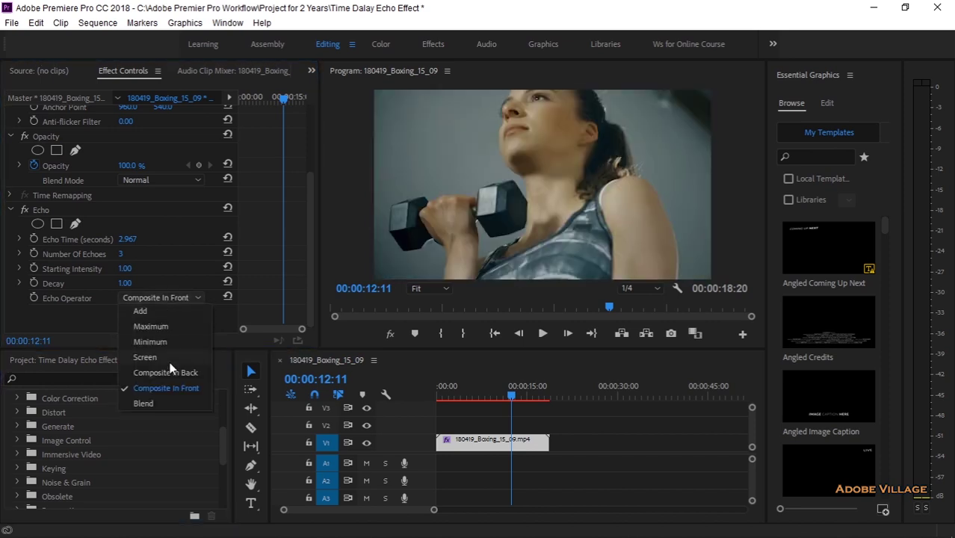
click(168, 372)
Step: Compare the Maximum and Minimum operators, then settle on Screen as the Echo Operator
click(179, 298)
click(168, 358)
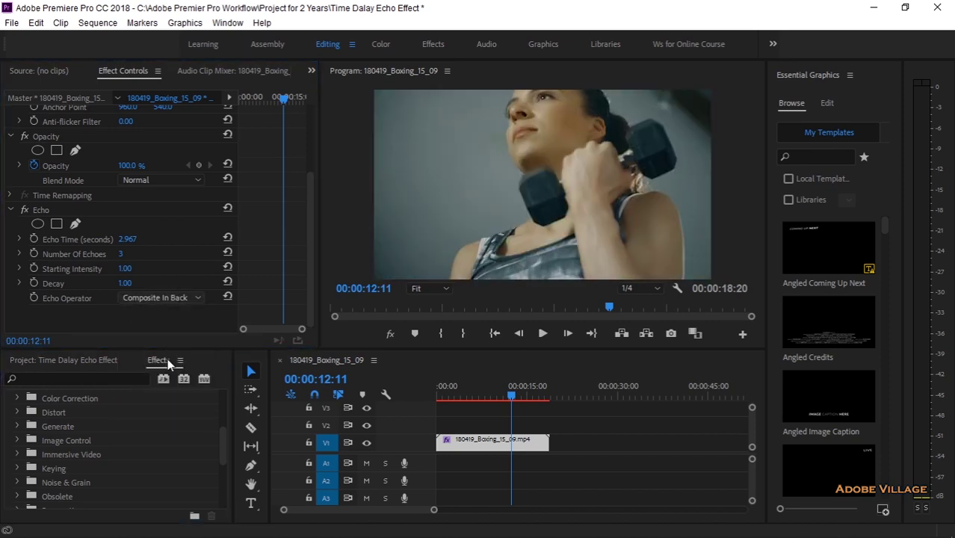
click(166, 297)
click(163, 328)
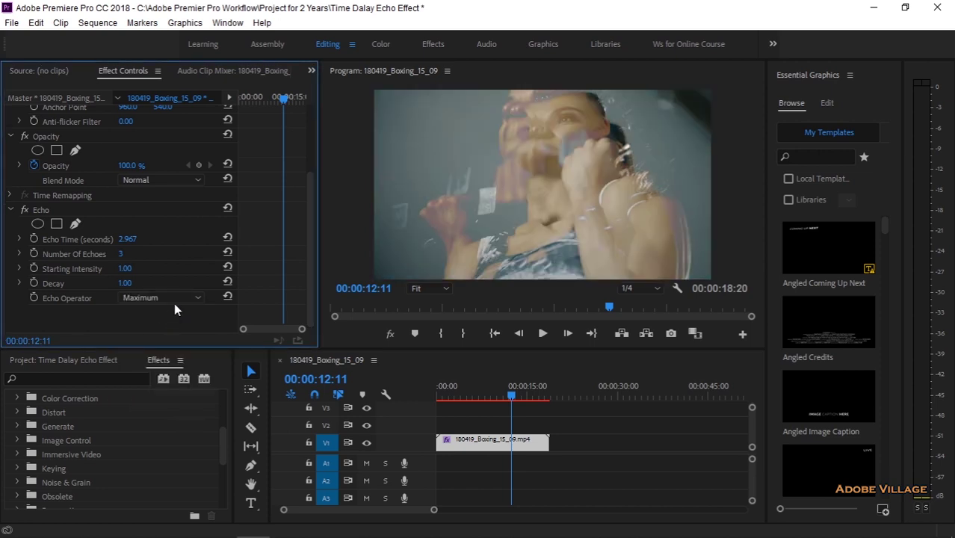
click(174, 301)
click(175, 338)
click(179, 298)
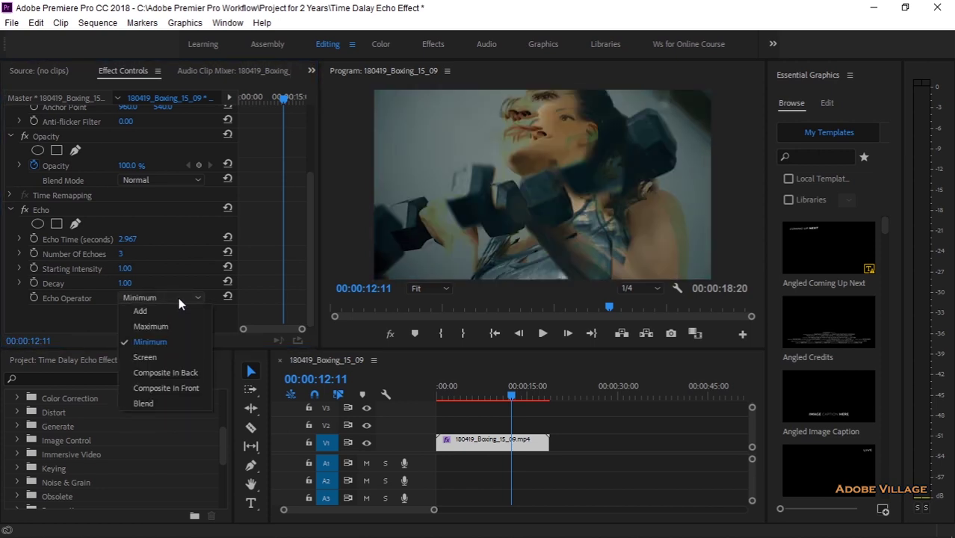
click(168, 355)
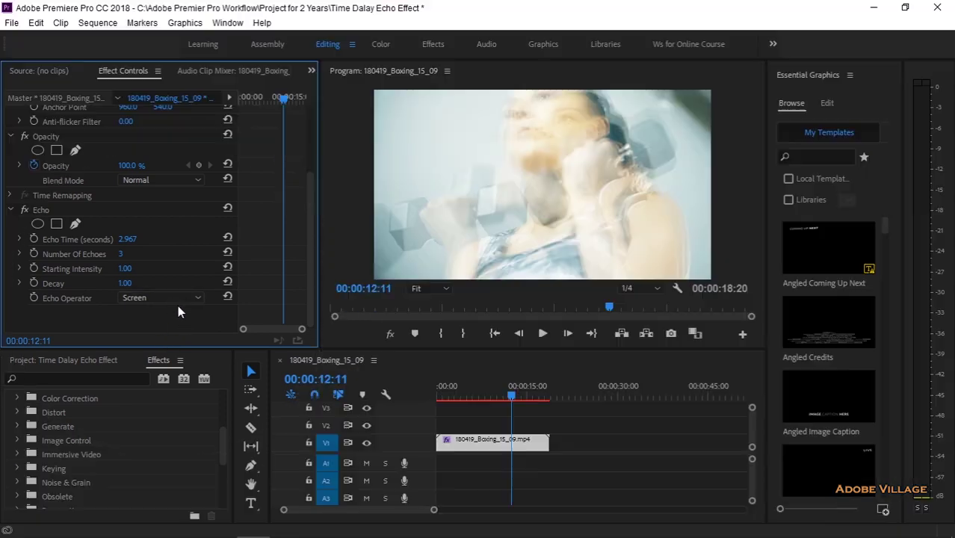
Step: Set Decay to 5.20, reset Starting Intensity to 1.00, and preview playback from about 6 seconds
drag(126, 286, 127, 288)
drag(125, 284, 161, 284)
drag(128, 270, 82, 269)
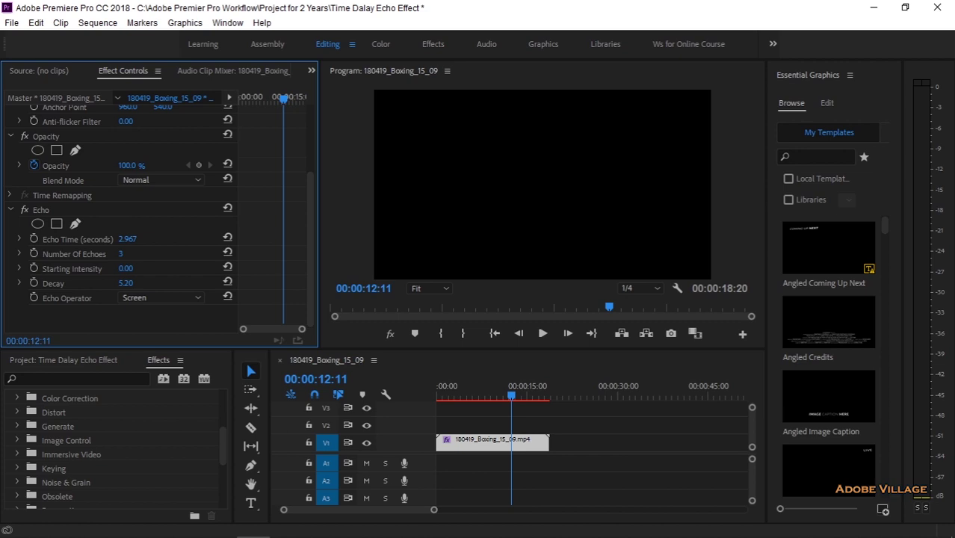
click(228, 268)
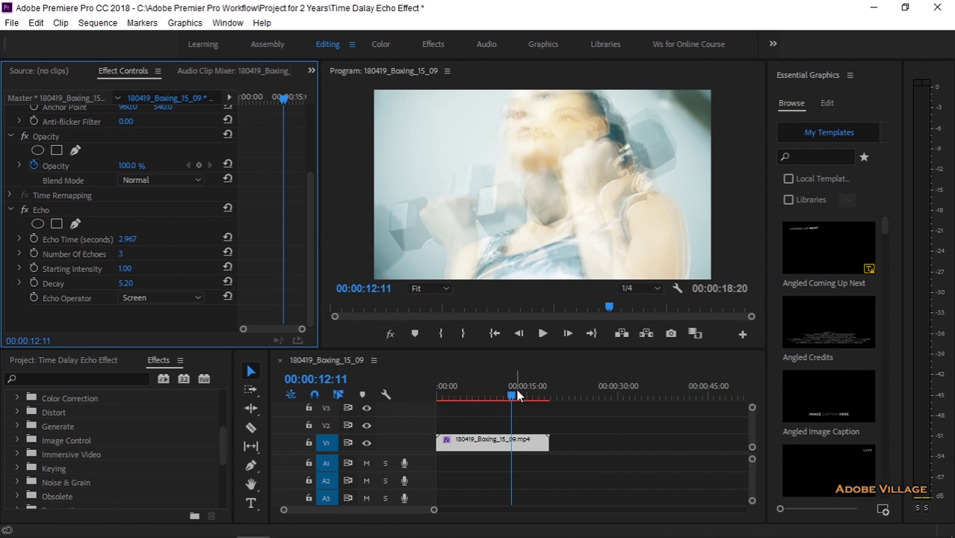
drag(493, 391, 474, 390)
click(546, 333)
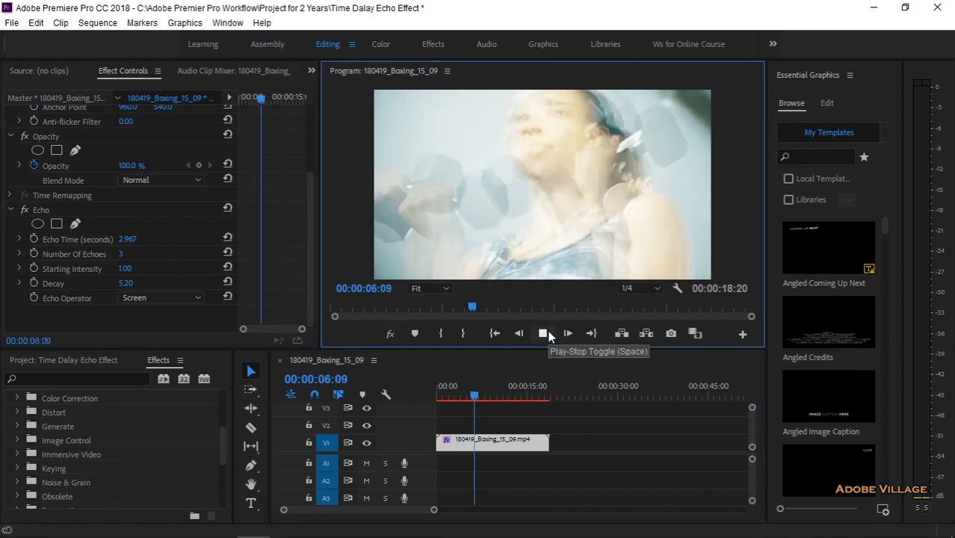
click(546, 334)
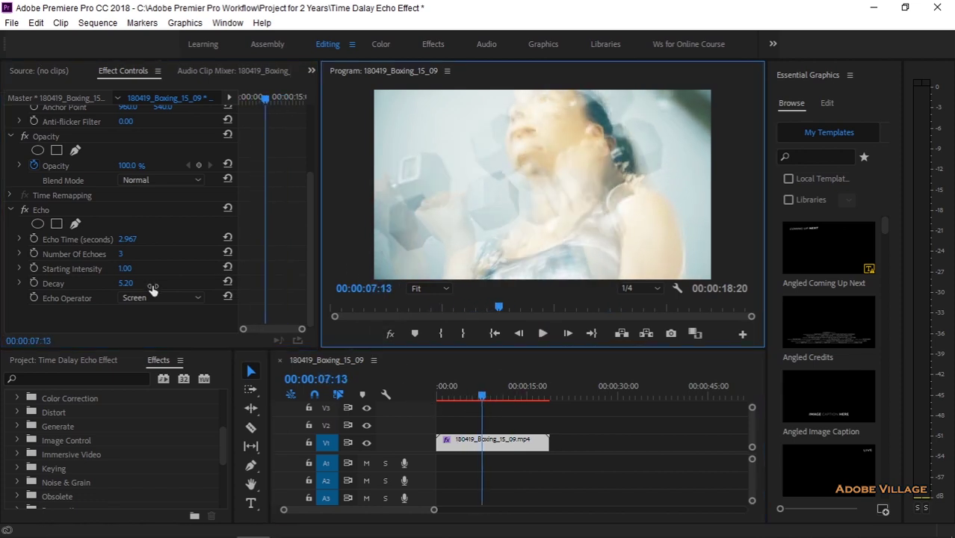
Step: Set Number Of Echoes to 1
click(172, 254)
click(127, 239)
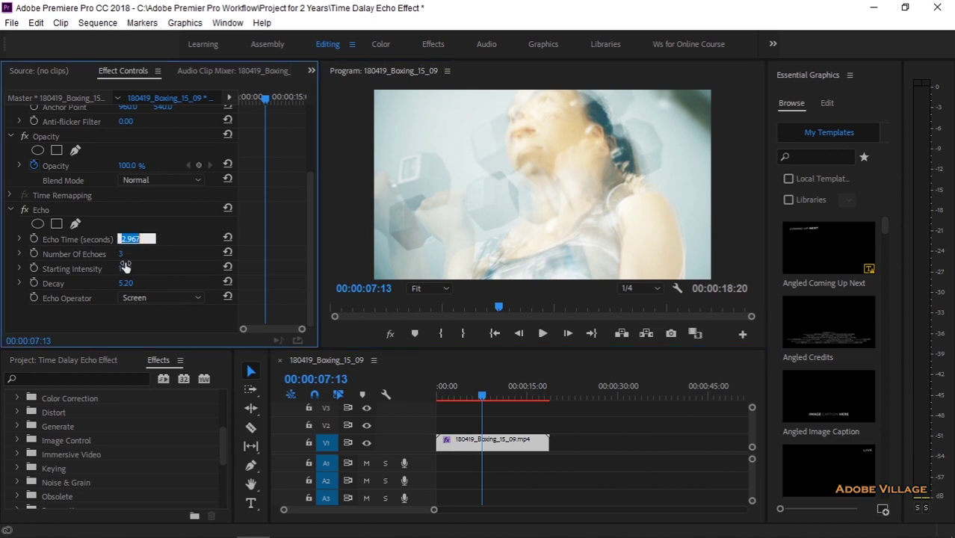
click(136, 252)
text(1)
key(Return)
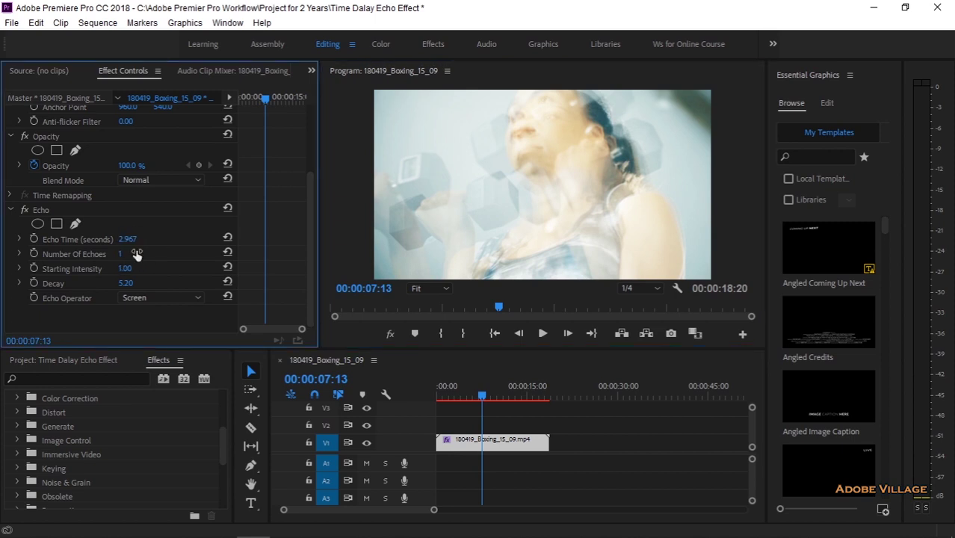
Step: Play the echoed clip from the start in a maximized Program monitor, then show the Project bin
click(437, 394)
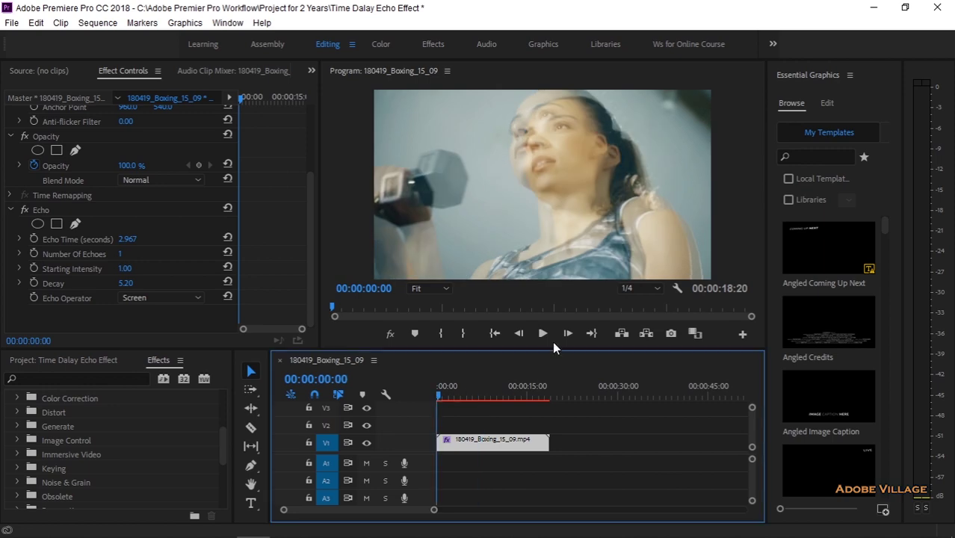
key(grave)
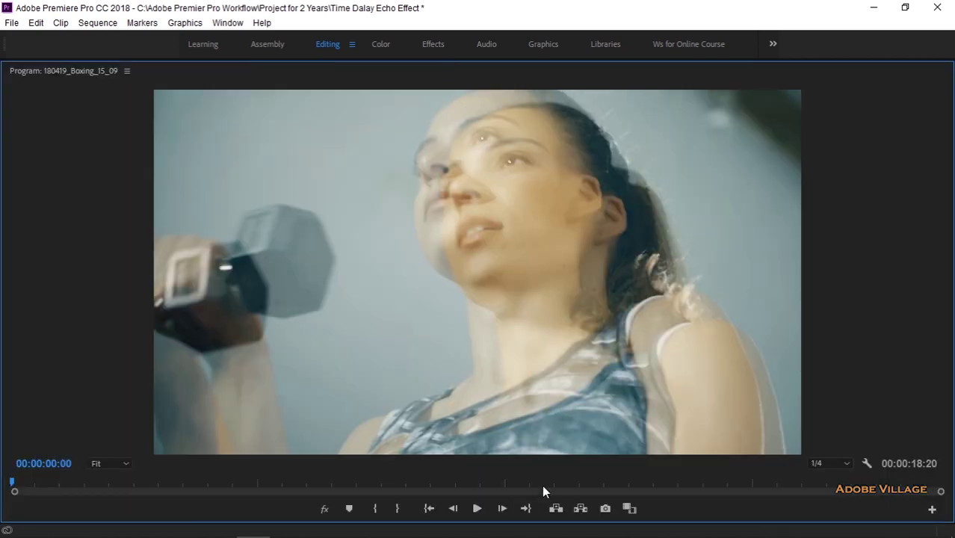
click(479, 509)
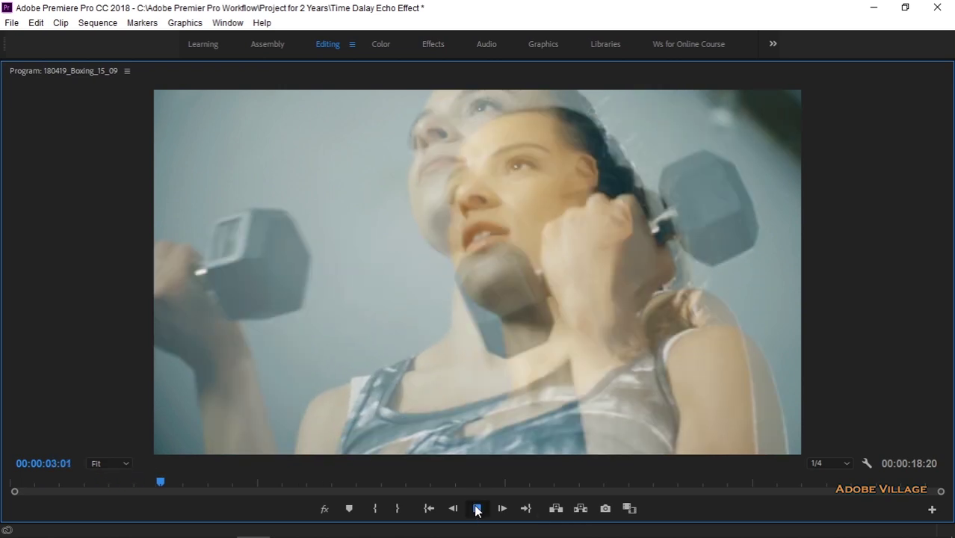
click(477, 509)
key(grave)
click(469, 399)
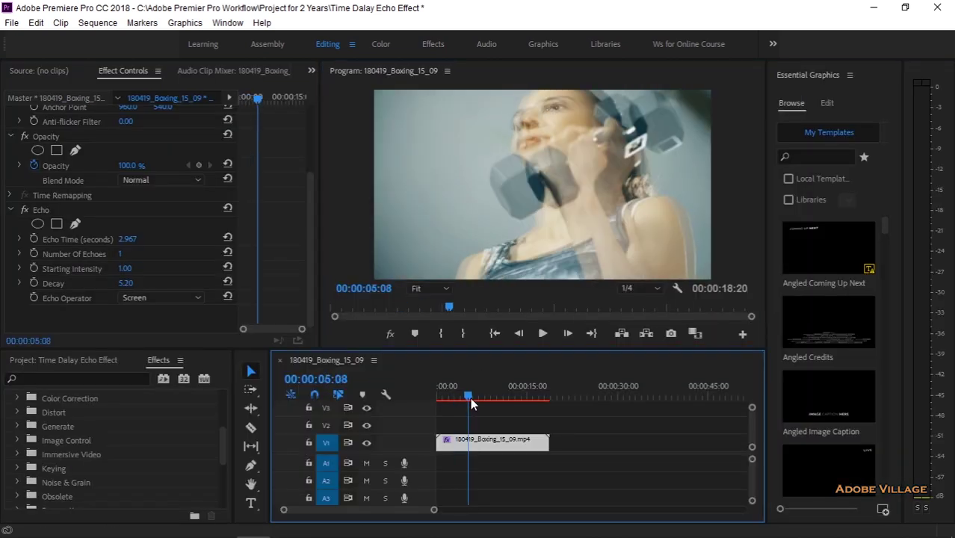
click(83, 357)
Step: Create a 1920×1080, 25 fps Adjustment Layer on V2 above the clip and show the Effects panel
drag(206, 350, 206, 316)
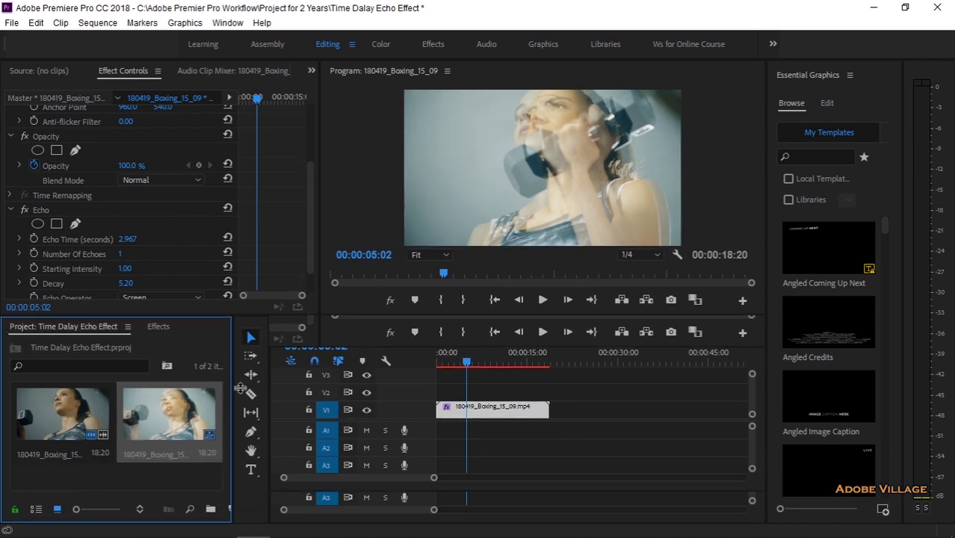
drag(234, 379, 302, 379)
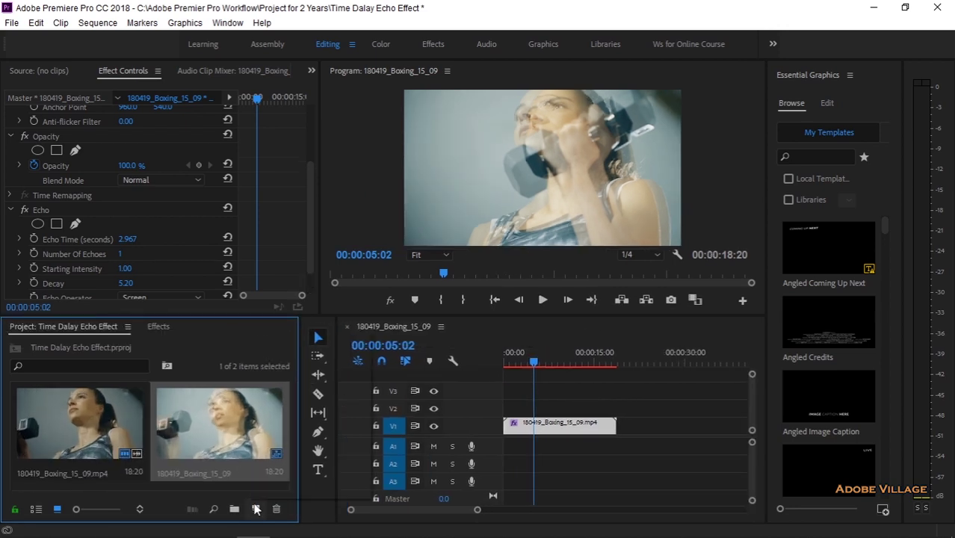
click(256, 509)
click(283, 383)
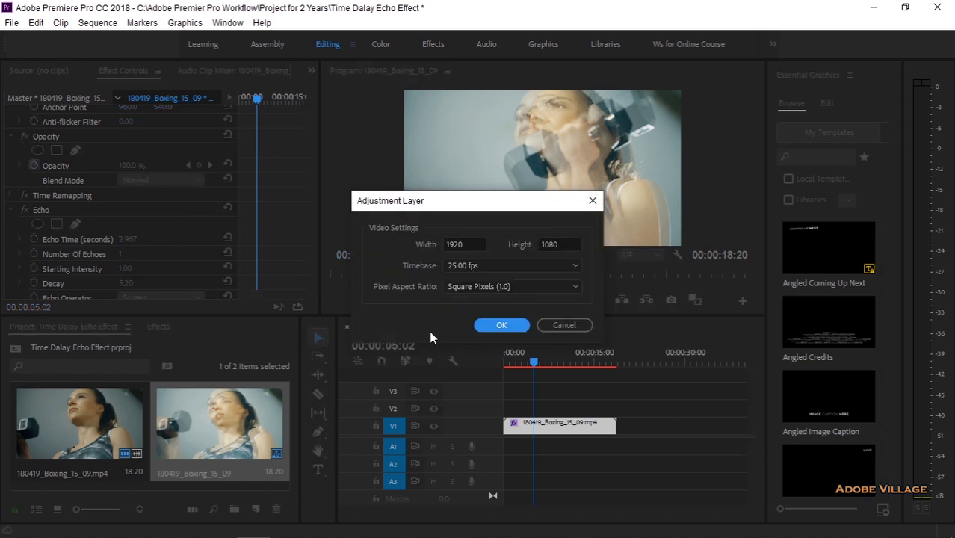
click(501, 328)
drag(234, 427, 554, 409)
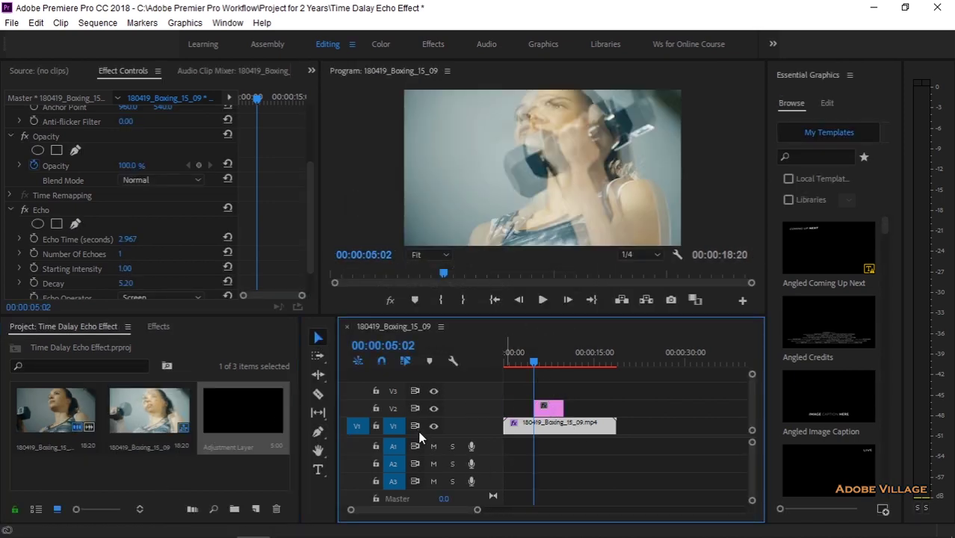
click(158, 326)
Step: Apply Directional Blur to the V2 adjustment layer with Direction 53° and Blur Length 21
click(65, 345)
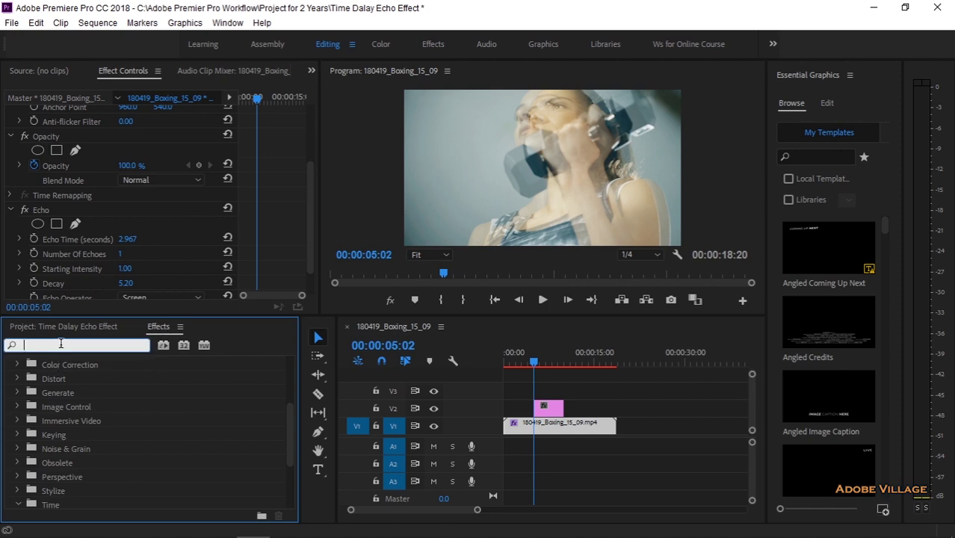
text(blur)
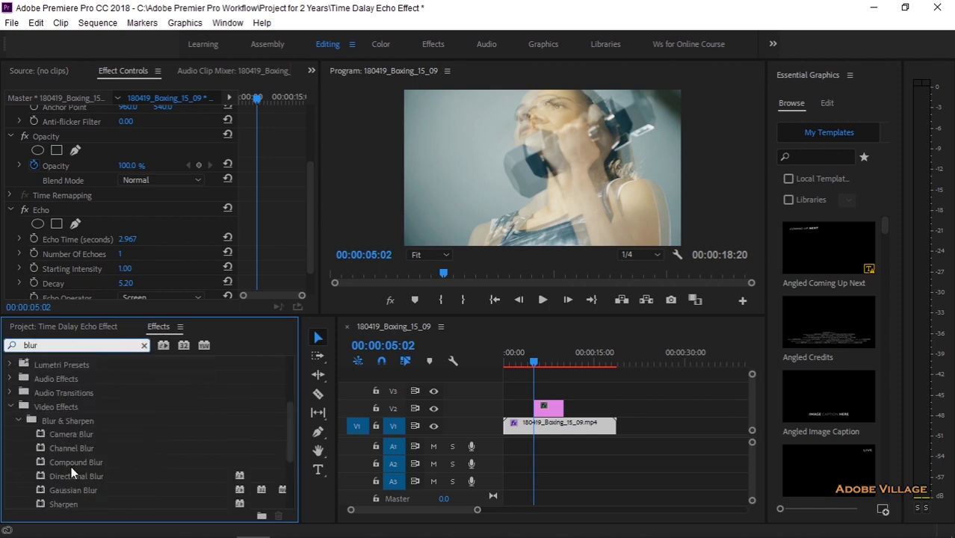
drag(109, 475, 549, 408)
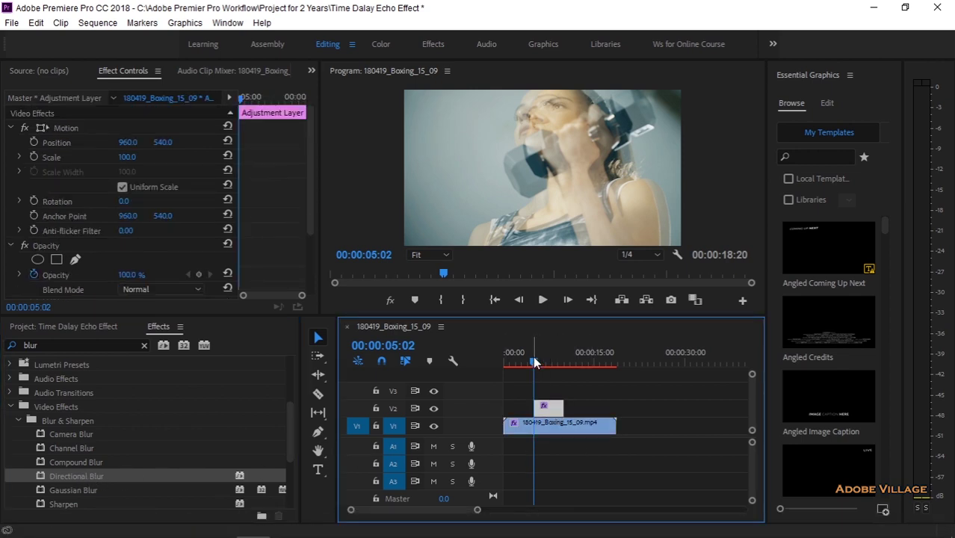
drag(533, 357, 547, 359)
drag(309, 192, 309, 244)
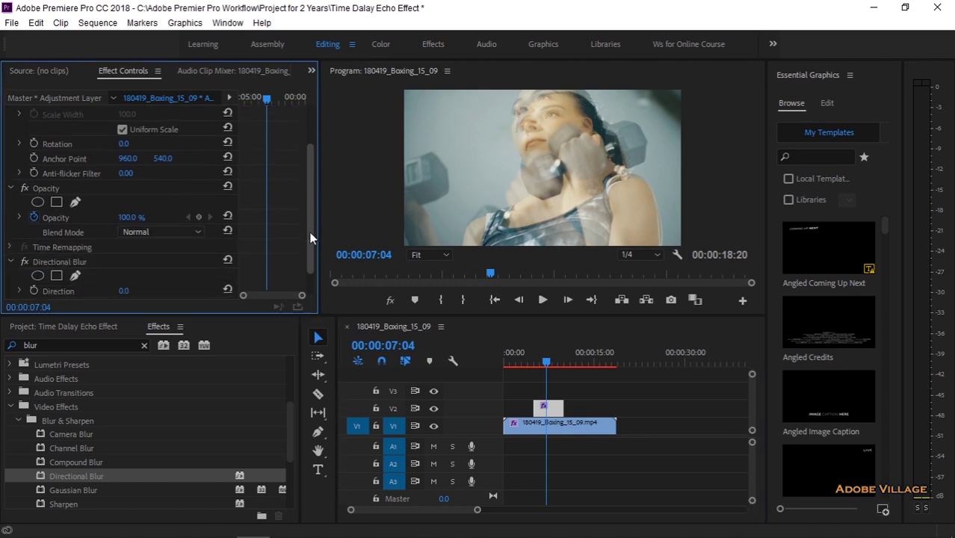
mouse_move(124, 261)
mouse_down()
mouse_move(159, 262)
mouse_move(139, 276)
mouse_up()
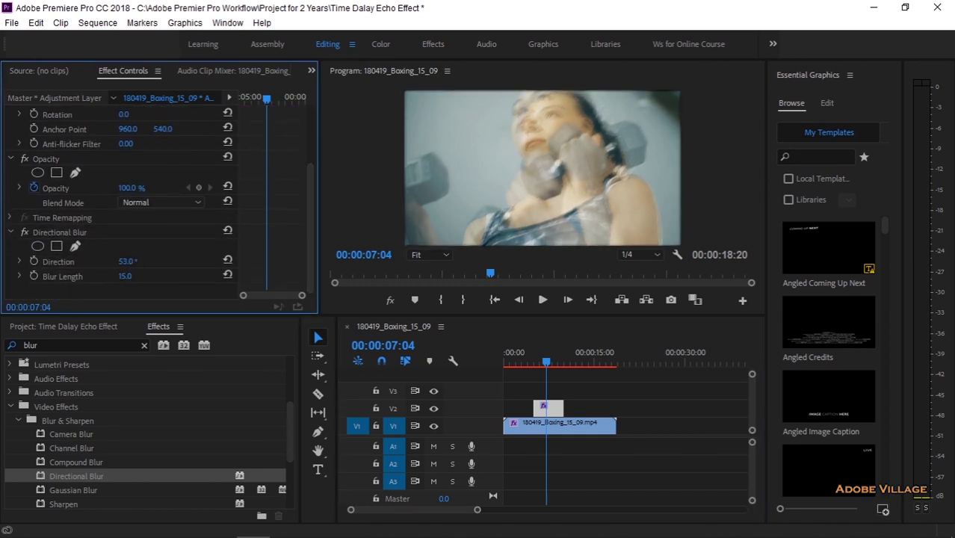
Step: Trim the adjustment layer to a short span and play back to preview the blur
drag(562, 407, 546, 407)
click(530, 358)
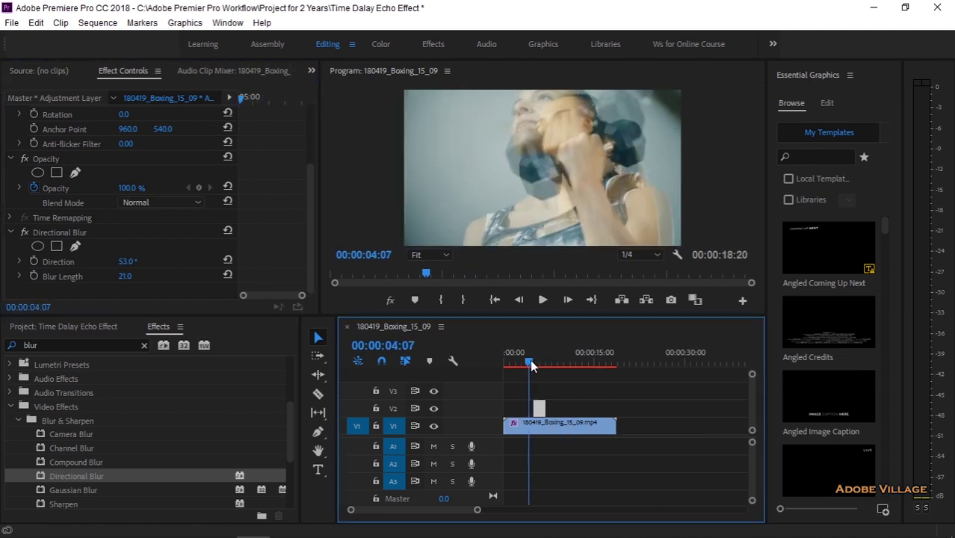
click(546, 301)
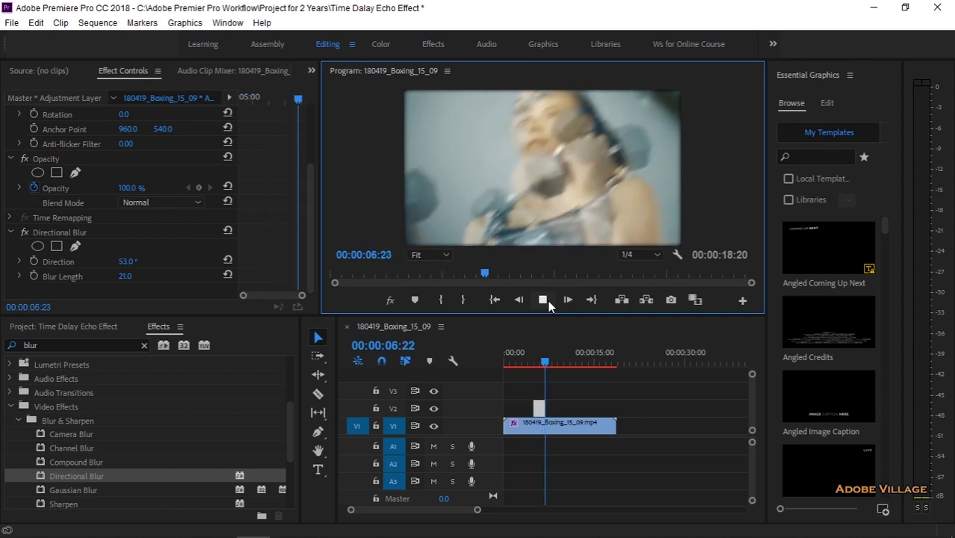
Step: Raise the Directional Blur to 67° direction and 60 blur length at 6:09
click(547, 301)
drag(478, 512, 406, 511)
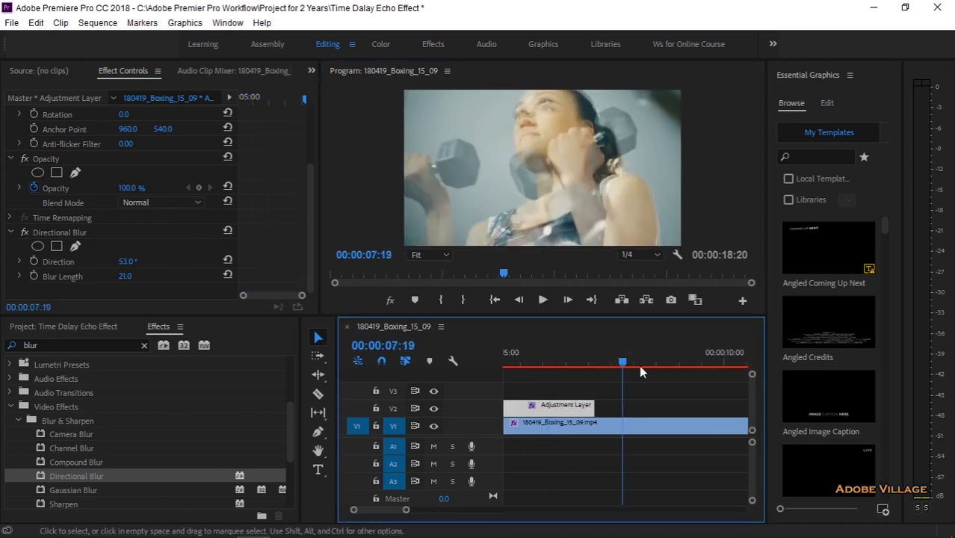
click(560, 364)
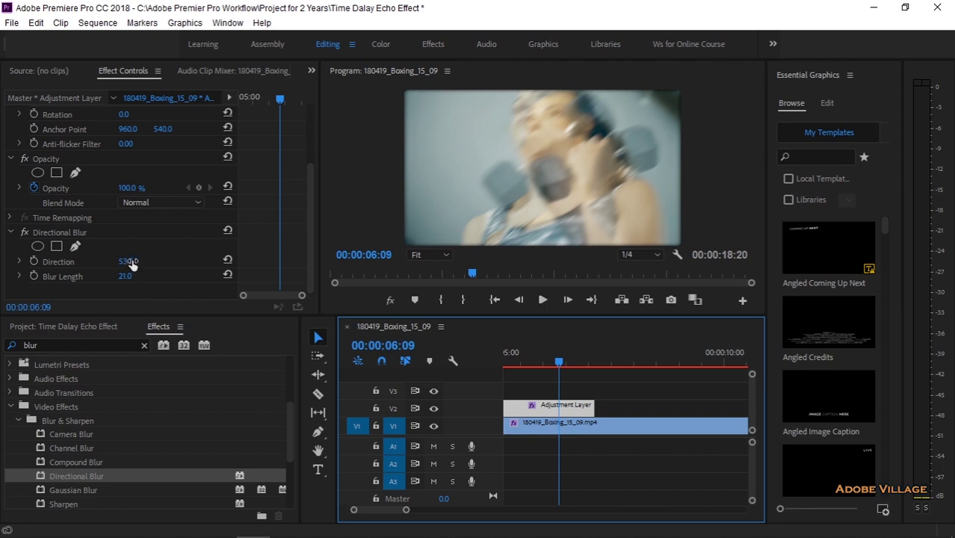
drag(131, 265, 153, 276)
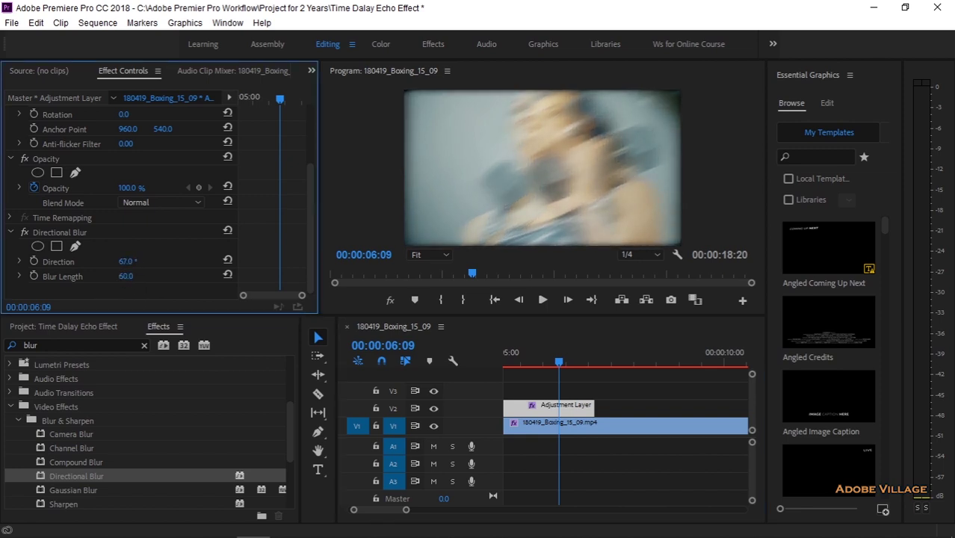
Step: Trim the adjustment layer 20 frames shorter and Alt-drag two copies along V2
click(408, 511)
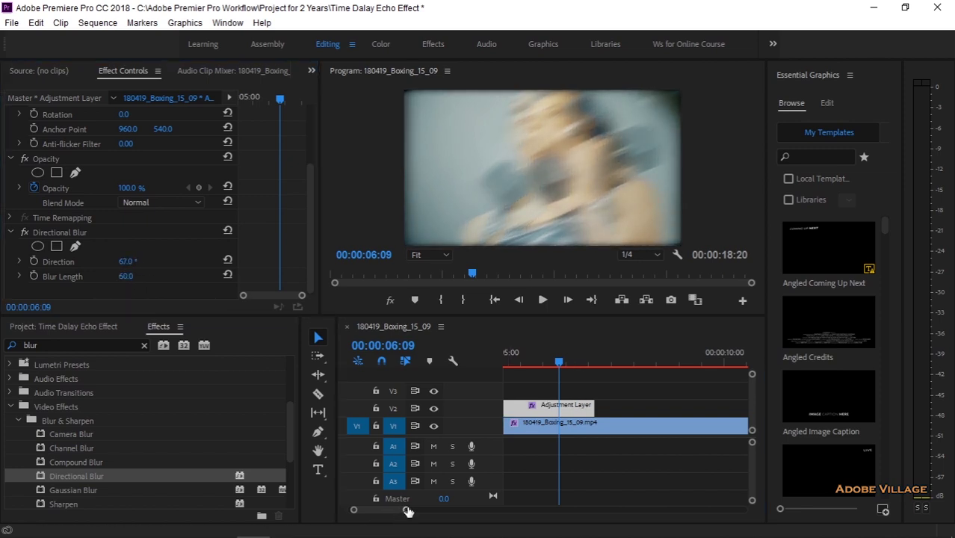
drag(408, 511, 418, 511)
drag(640, 410, 610, 414)
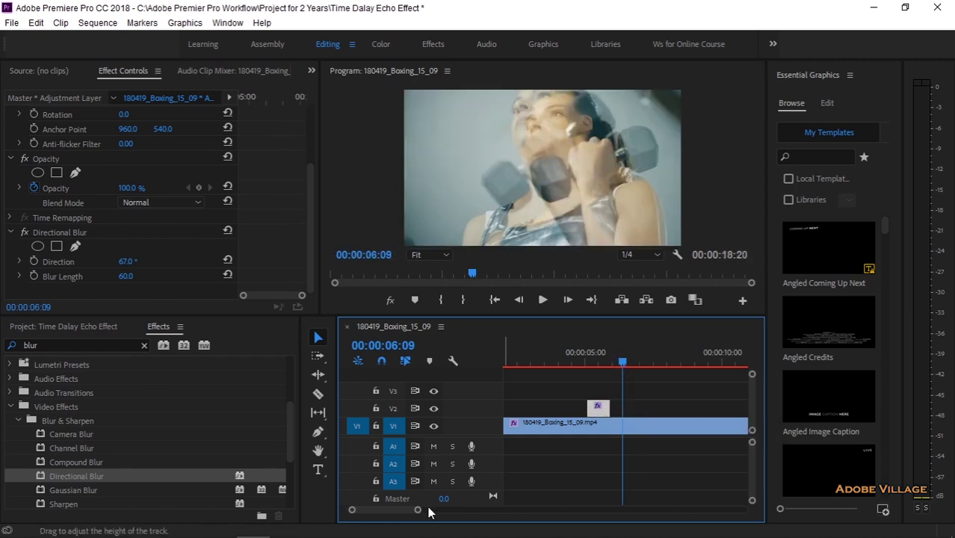
drag(429, 511, 463, 510)
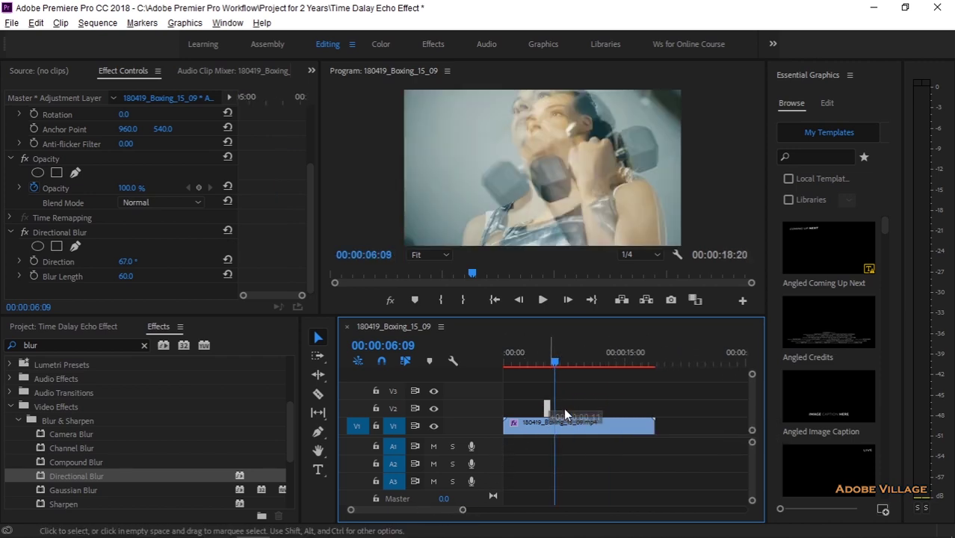
alt+drag(564, 416, 629, 407)
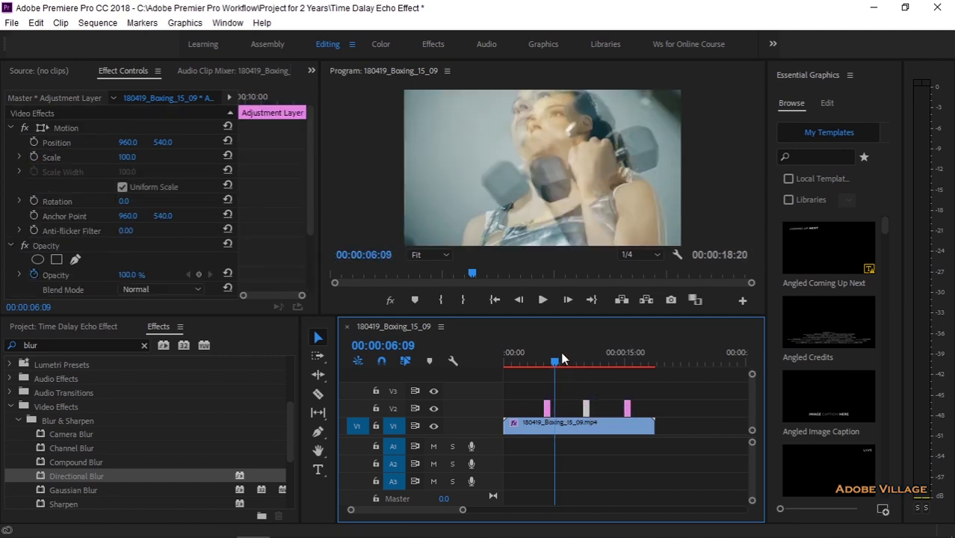
click(545, 357)
click(544, 300)
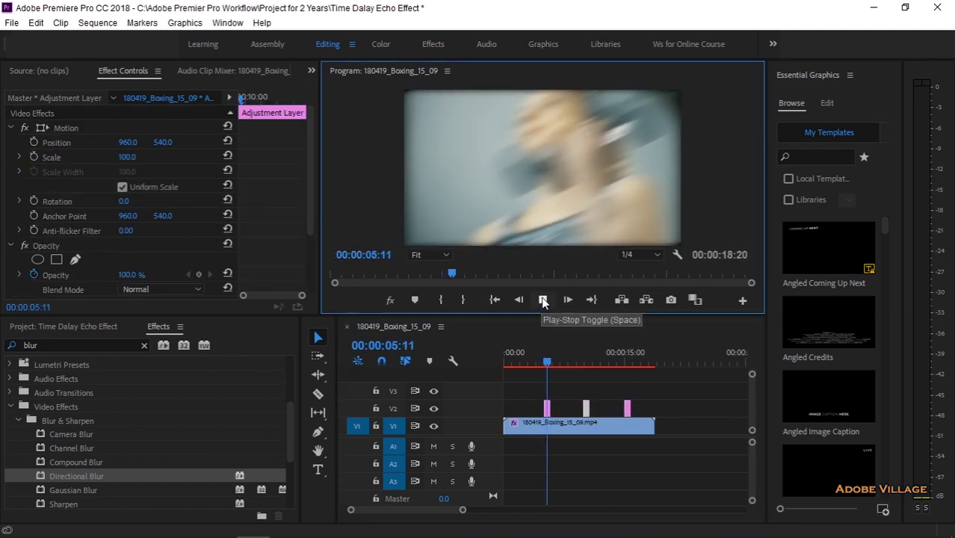
click(543, 300)
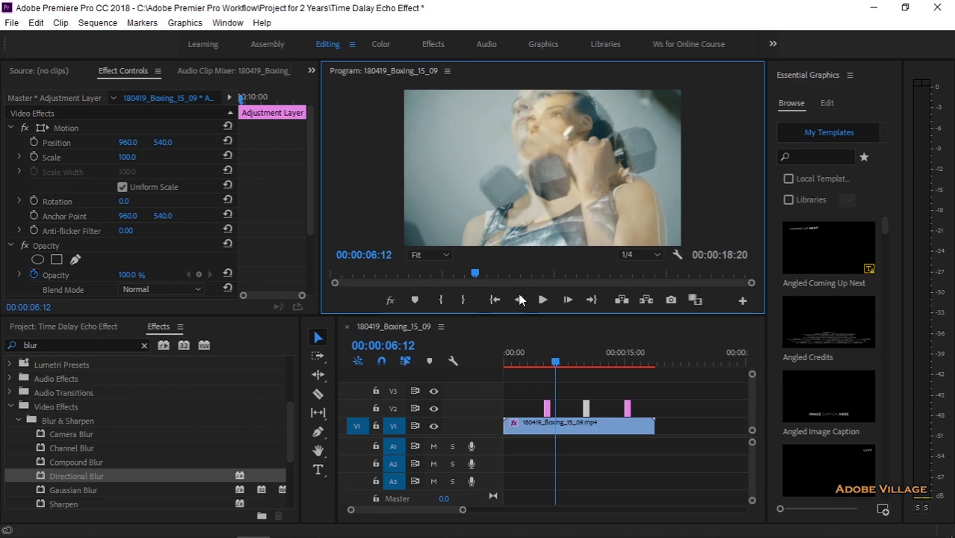
key(grave)
click(474, 511)
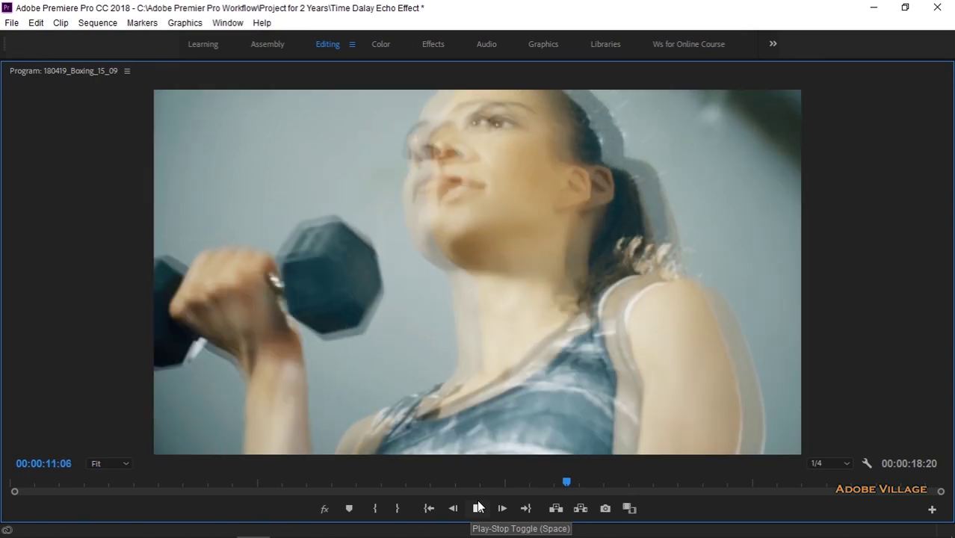
click(479, 508)
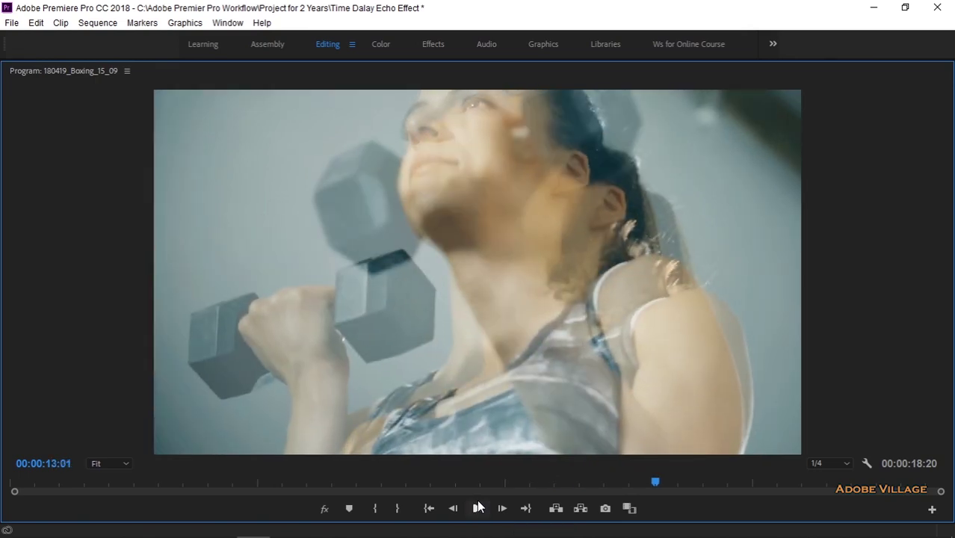
key(grave)
click(544, 299)
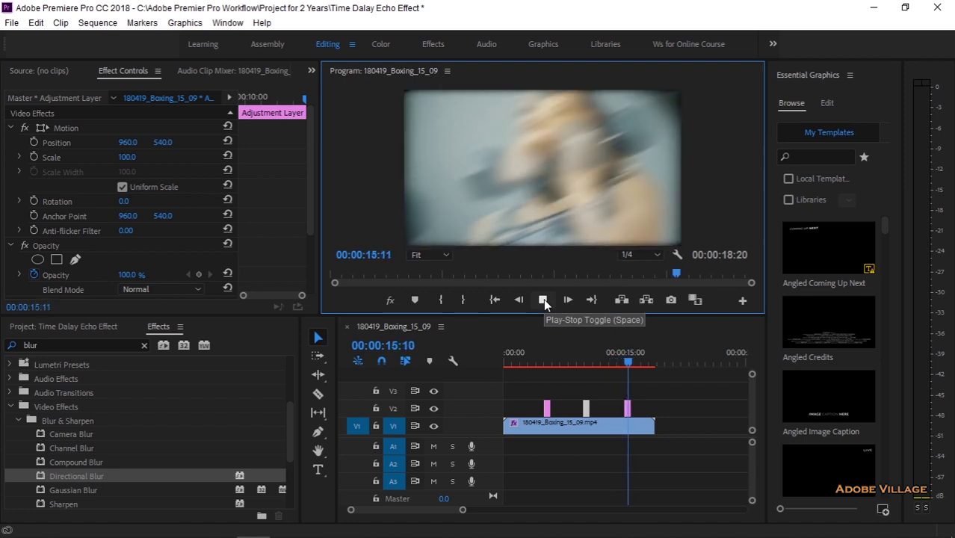
click(543, 299)
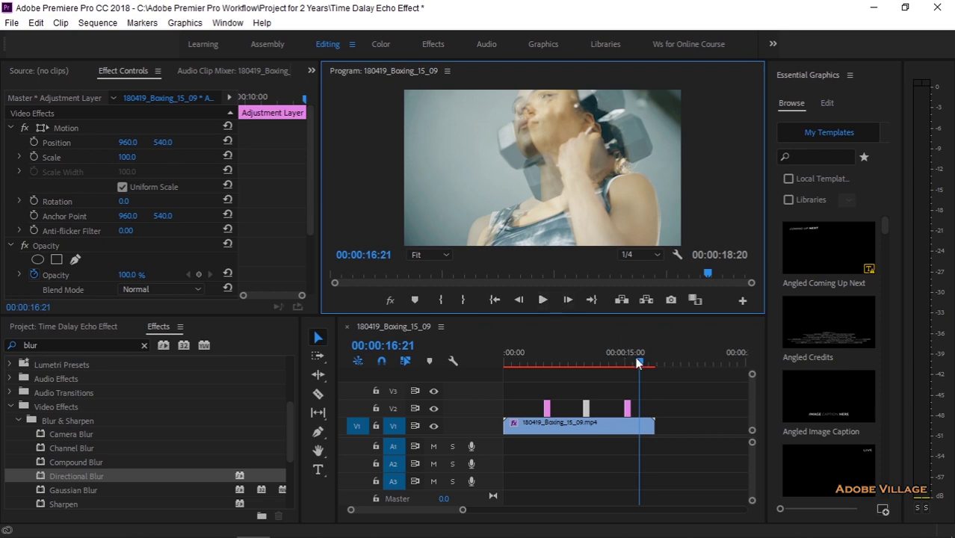
Step: Play the sequence from 00:00:04:15 to preview the echo and blur
click(551, 365)
drag(549, 381, 541, 380)
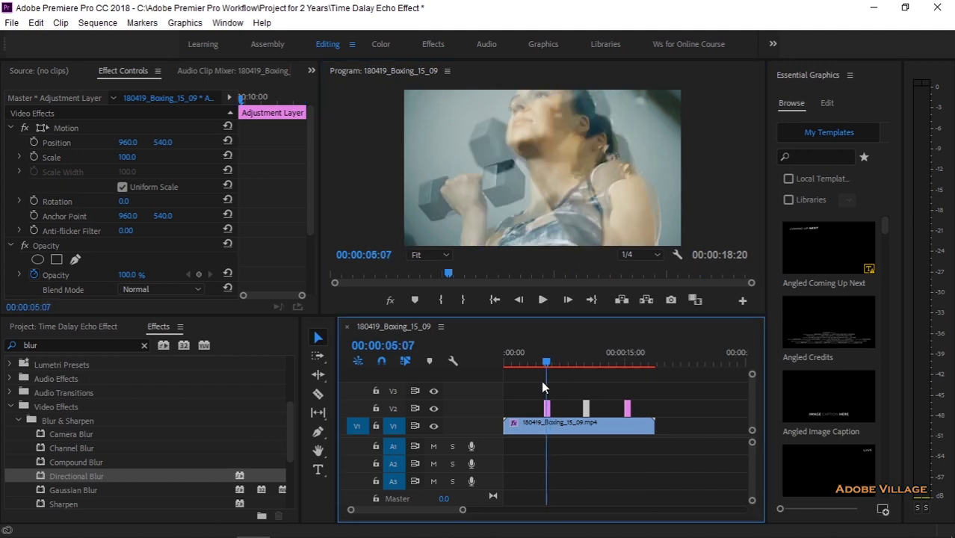
click(542, 299)
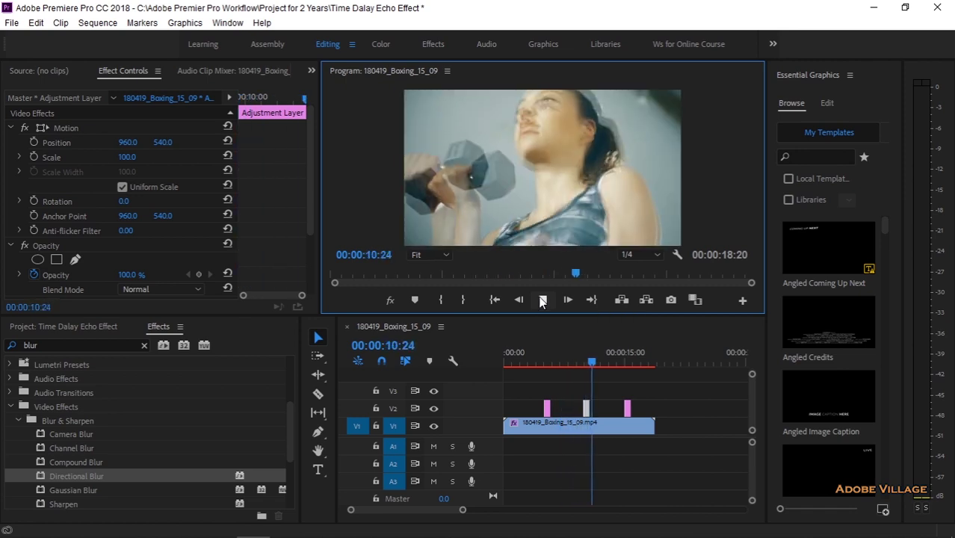
click(543, 300)
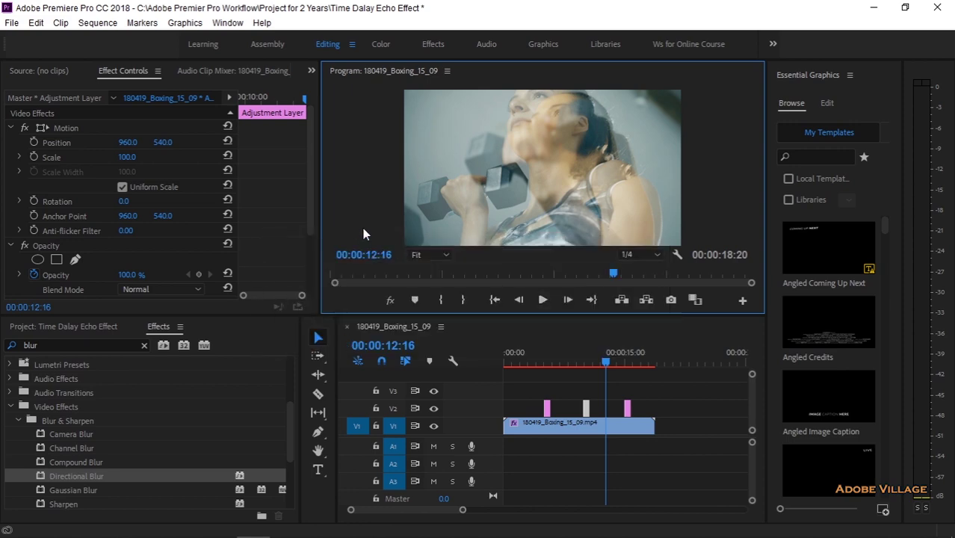
Step: Maximize the Program Monitor with ` and replay the clip full-size
key(grave)
click(478, 510)
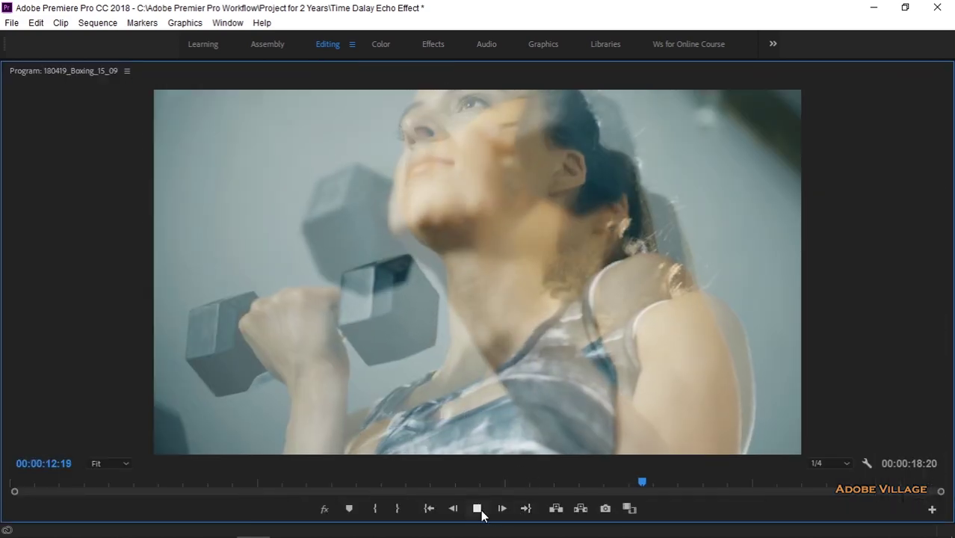
click(478, 510)
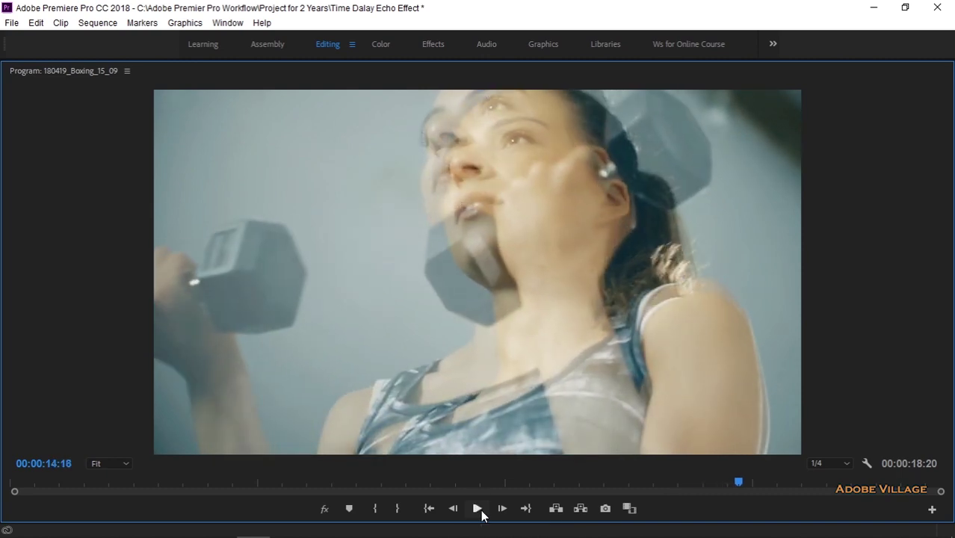